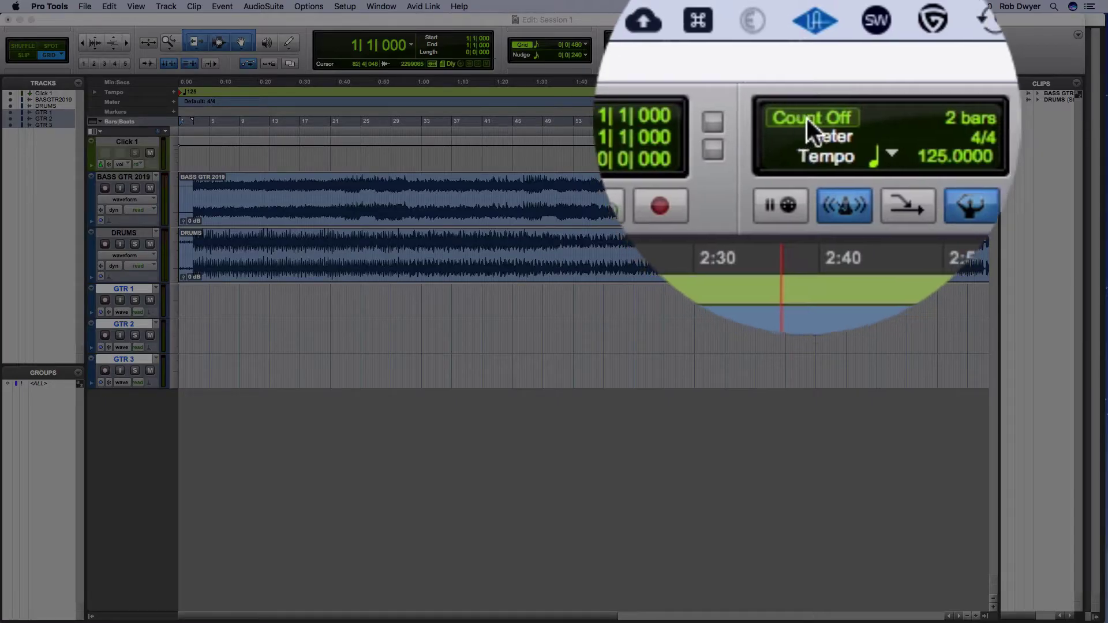
Turn on the two-bar count off and record-enable the GTR 1 track
left_click(808, 119)
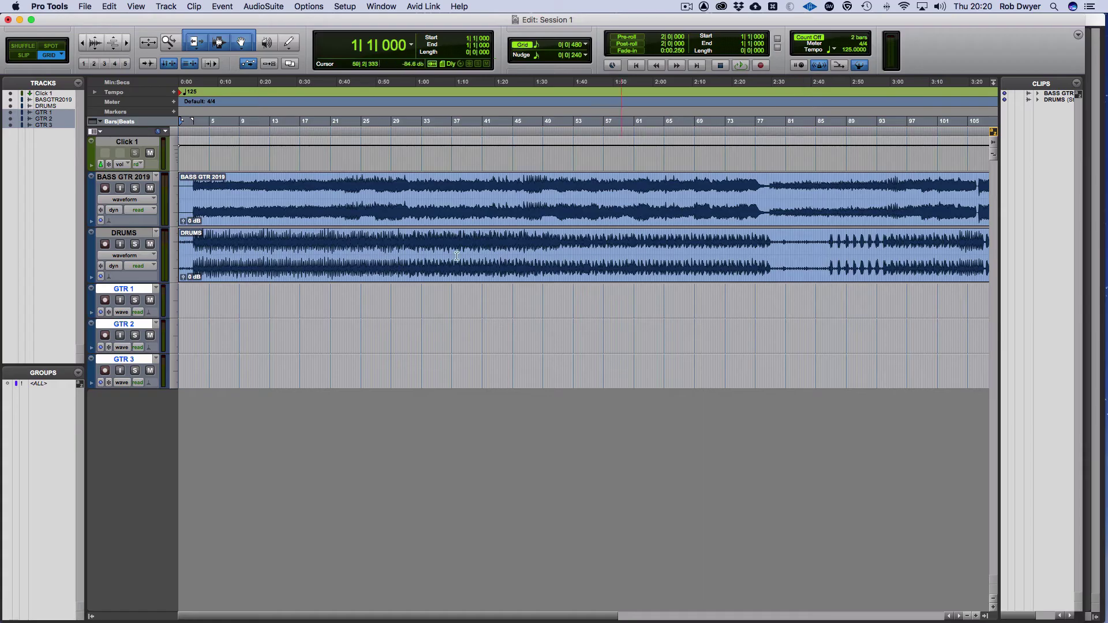
left_click(104, 301)
Record a short test take on GTR 1 from bar 1 and undo it
key("super+space")
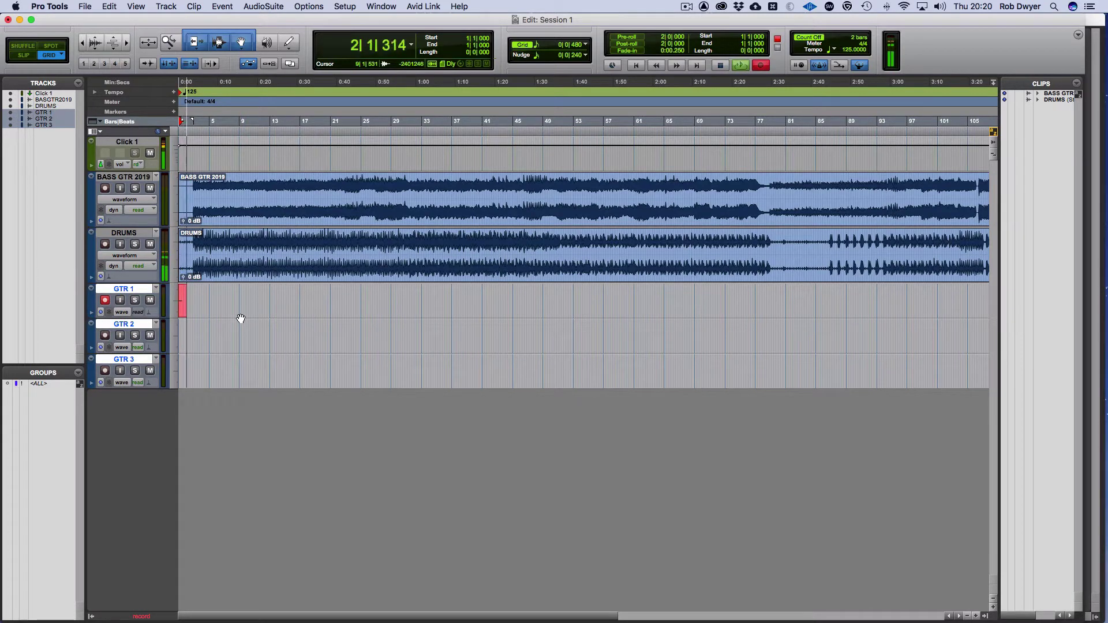
key("space")
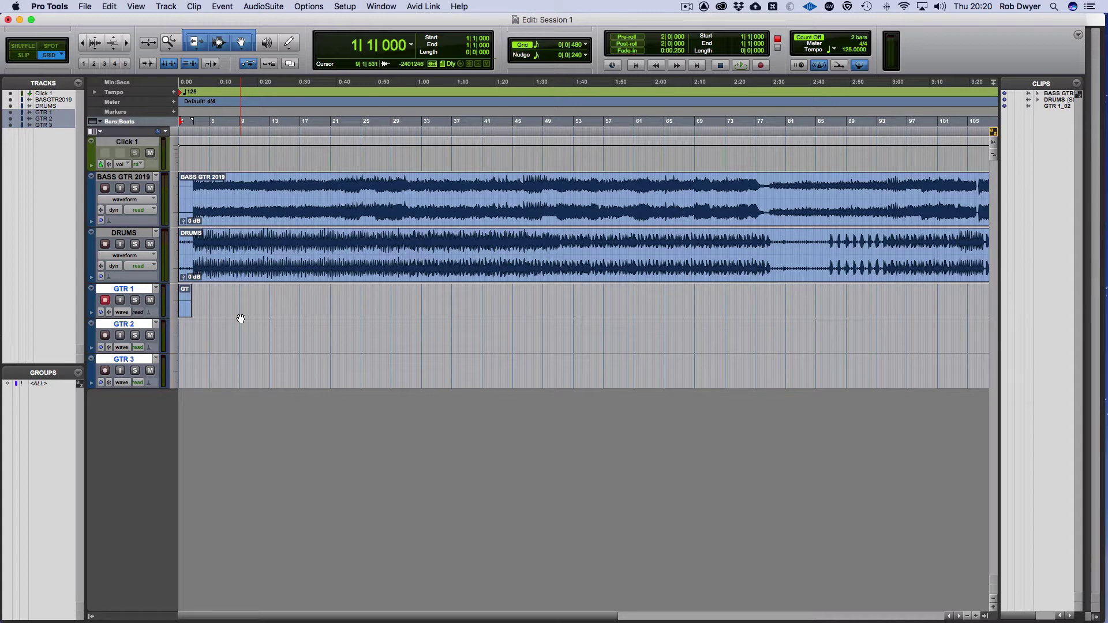
left_click(206, 307)
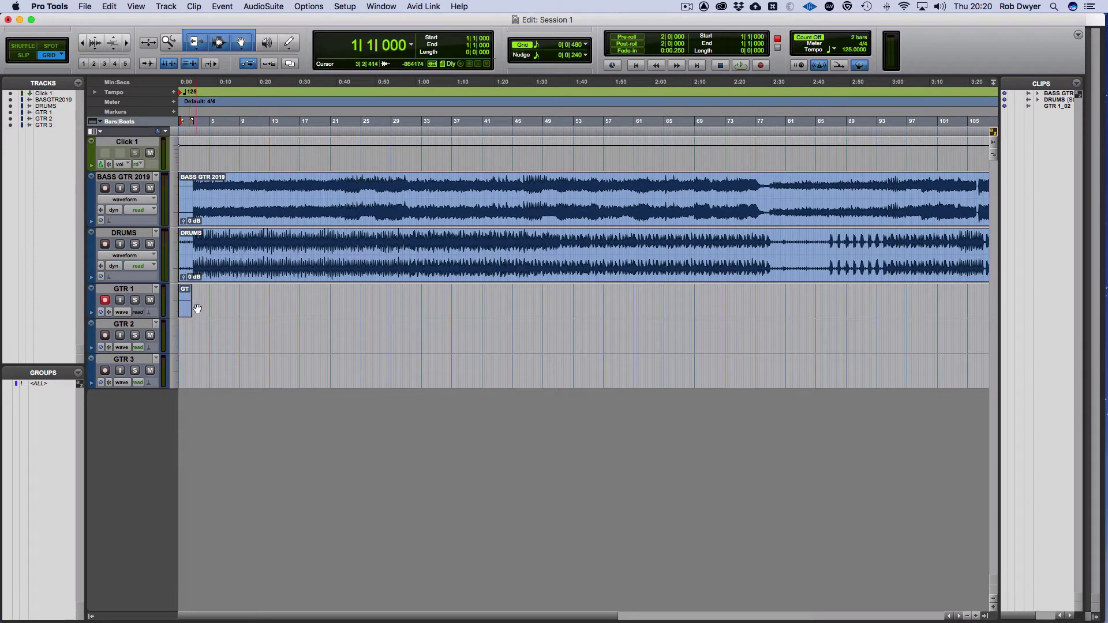
key("super+z")
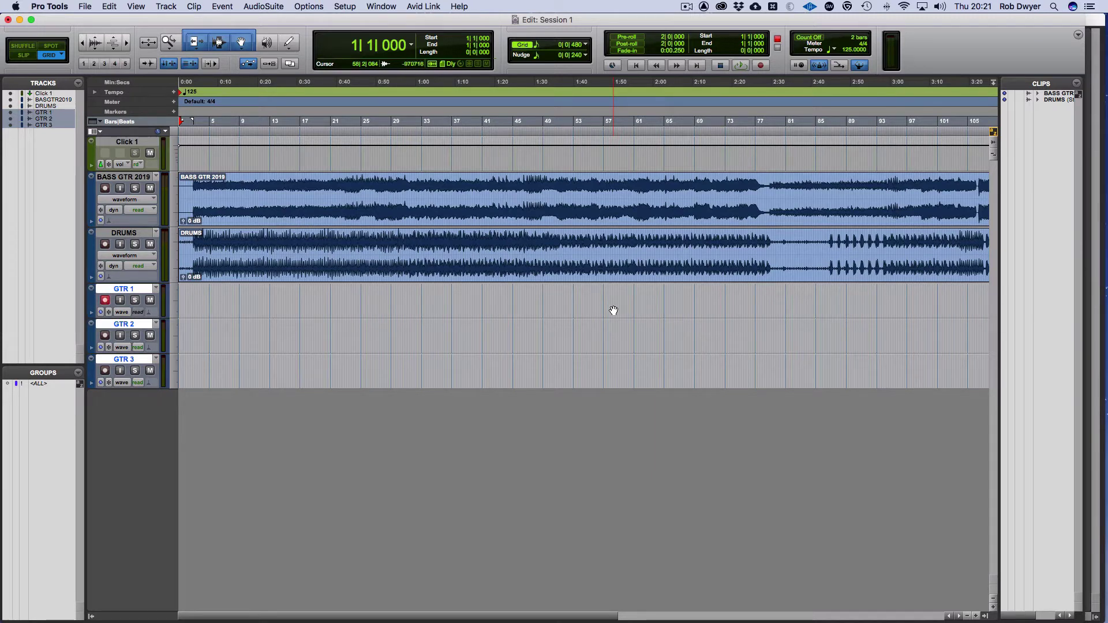
Lower the GTR 1 fader all the way down in the Mix window and return to the Edit window
key("super+equal")
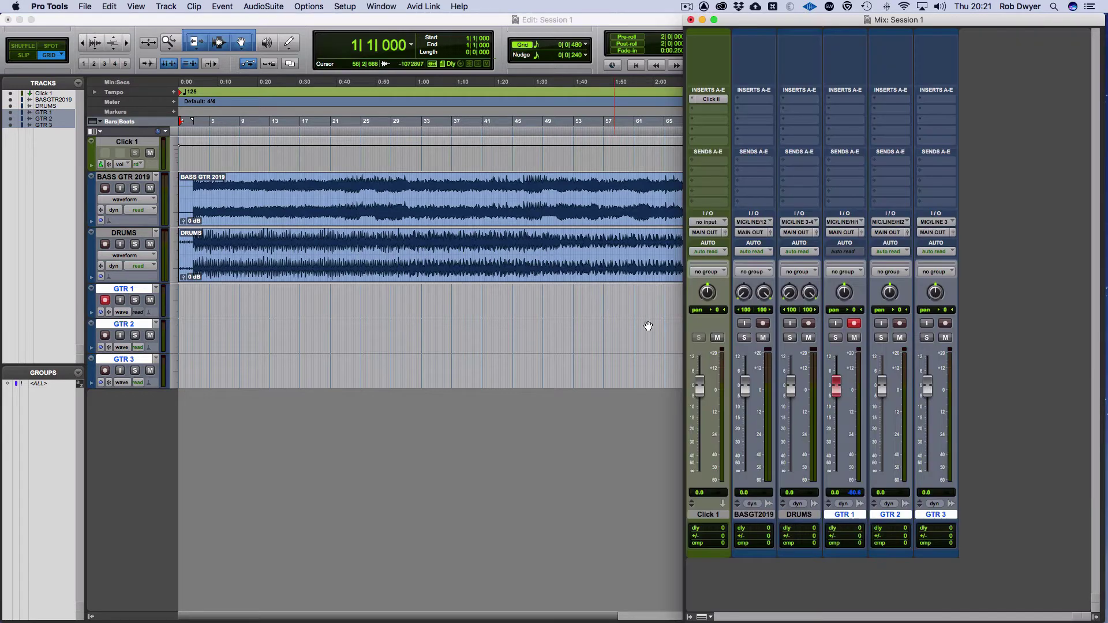
left_click_drag(838, 386, 837, 470)
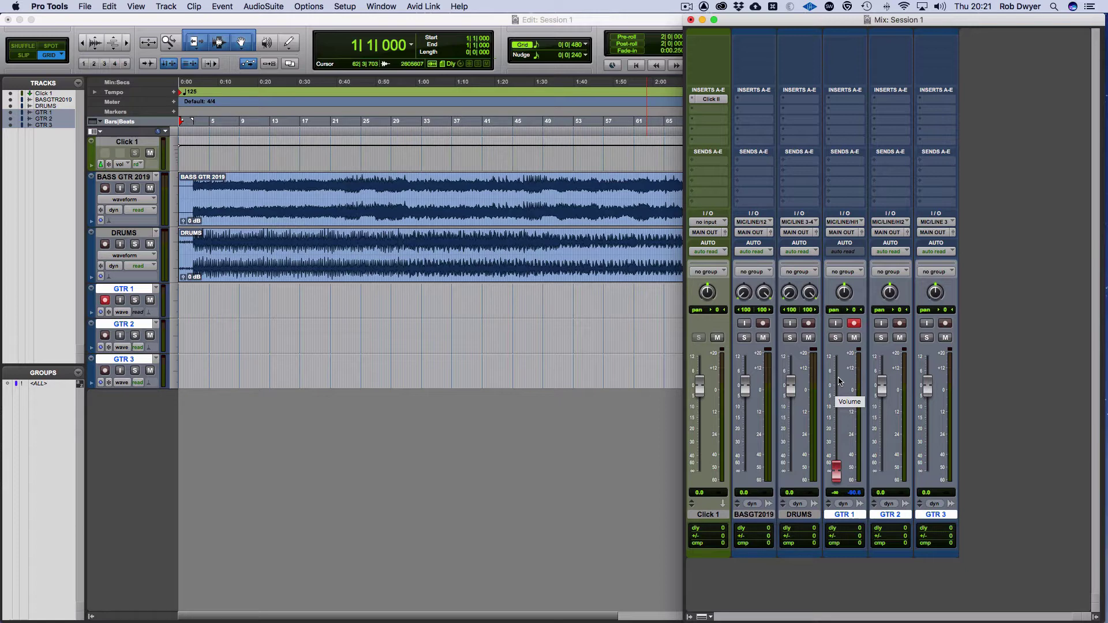
key("super+equal")
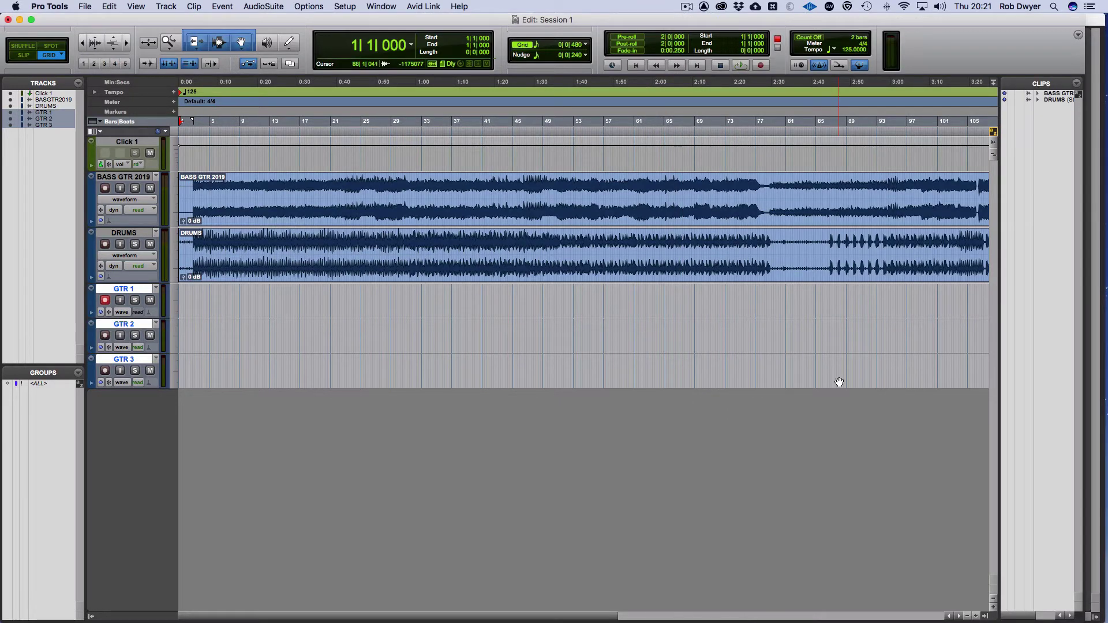
Record another short take on GTR 1 from the start to about bar 5
left_click(836, 381)
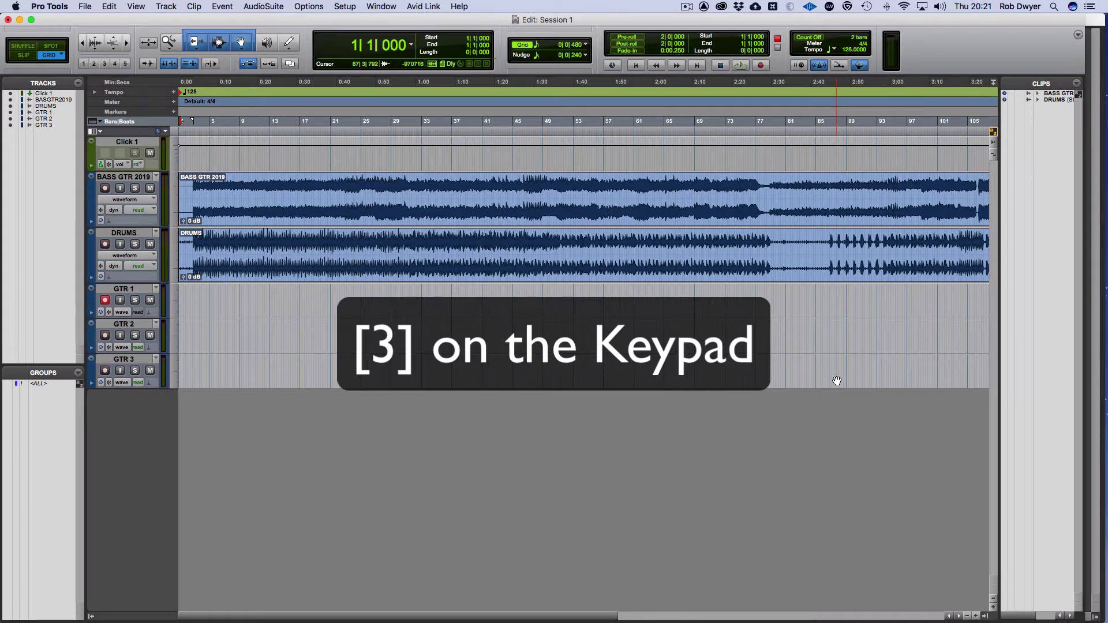
key("KP_3")
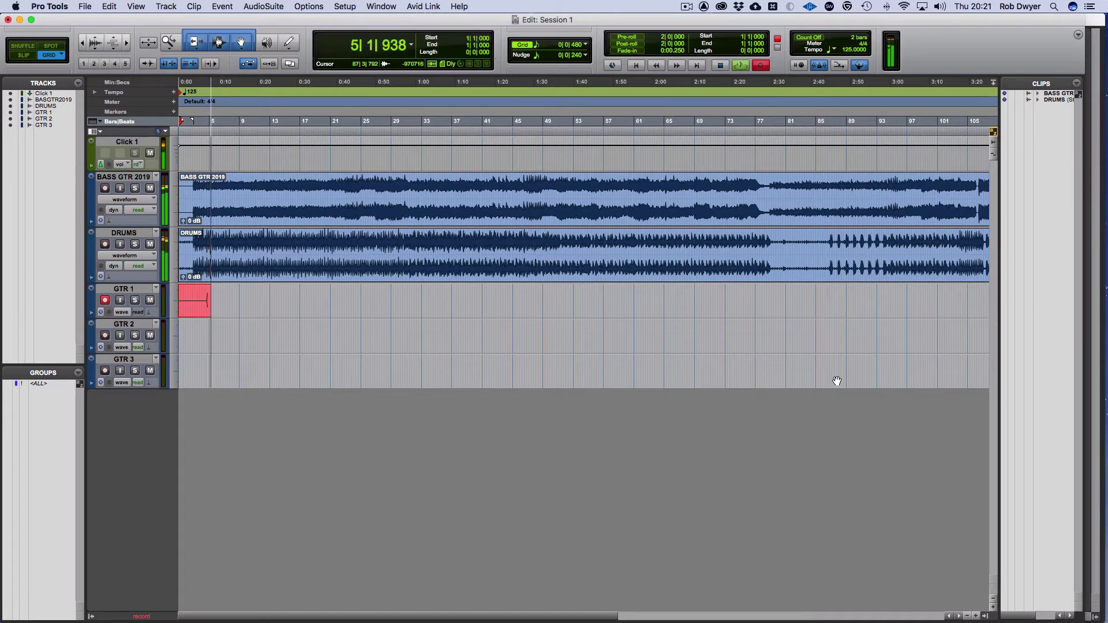
key("space")
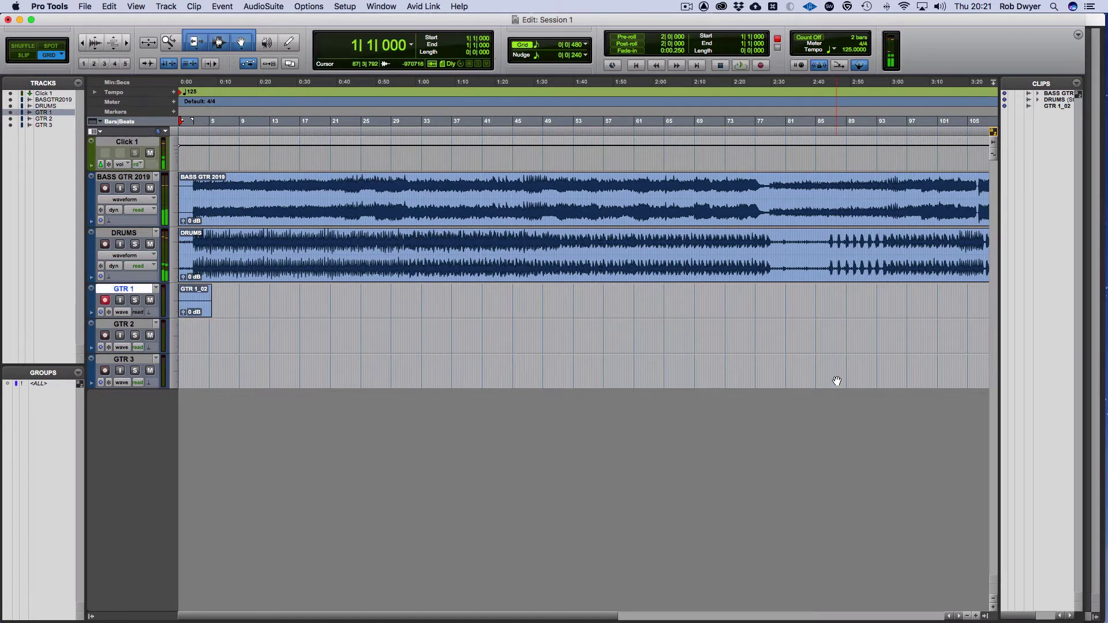
Select GTR 1, GTR 2 and GTR 3 together in the Mix window and set their input to Kemper DI Stack.R (Mono)
key("super+equal")
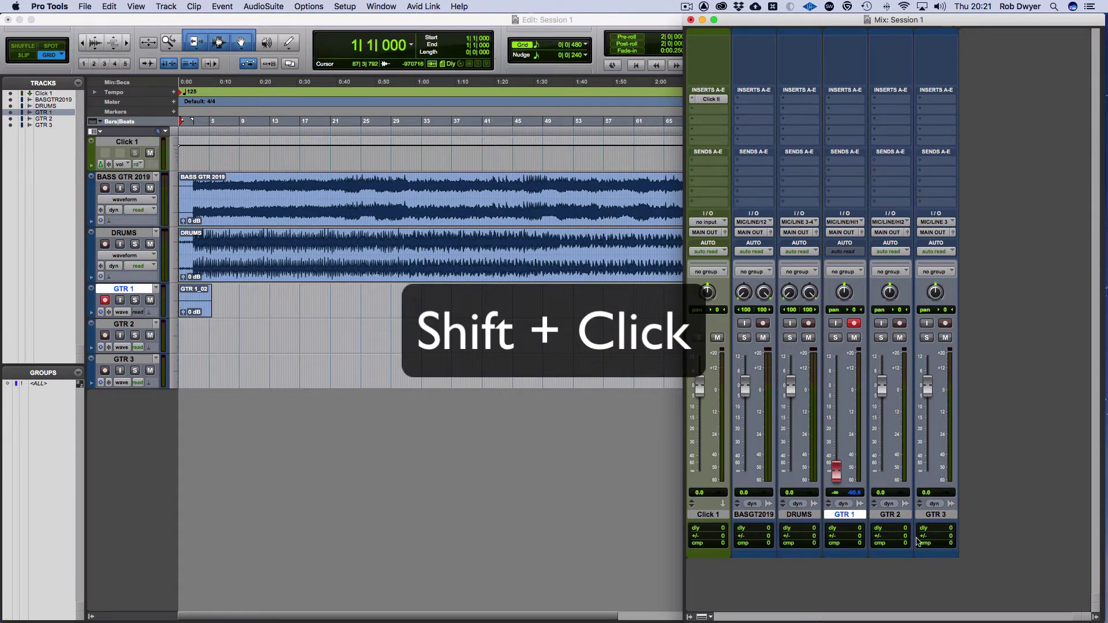
left_click(902, 515, "shift")
left_click(935, 515, "shift")
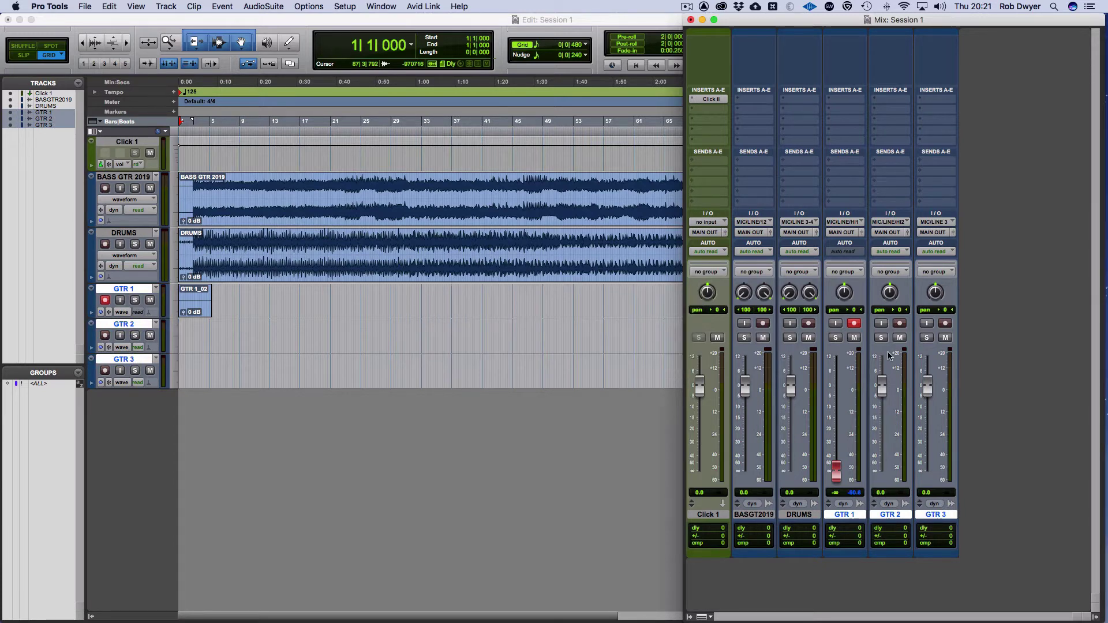
left_click(845, 222, "alt+shift")
mouse_move(860, 222)
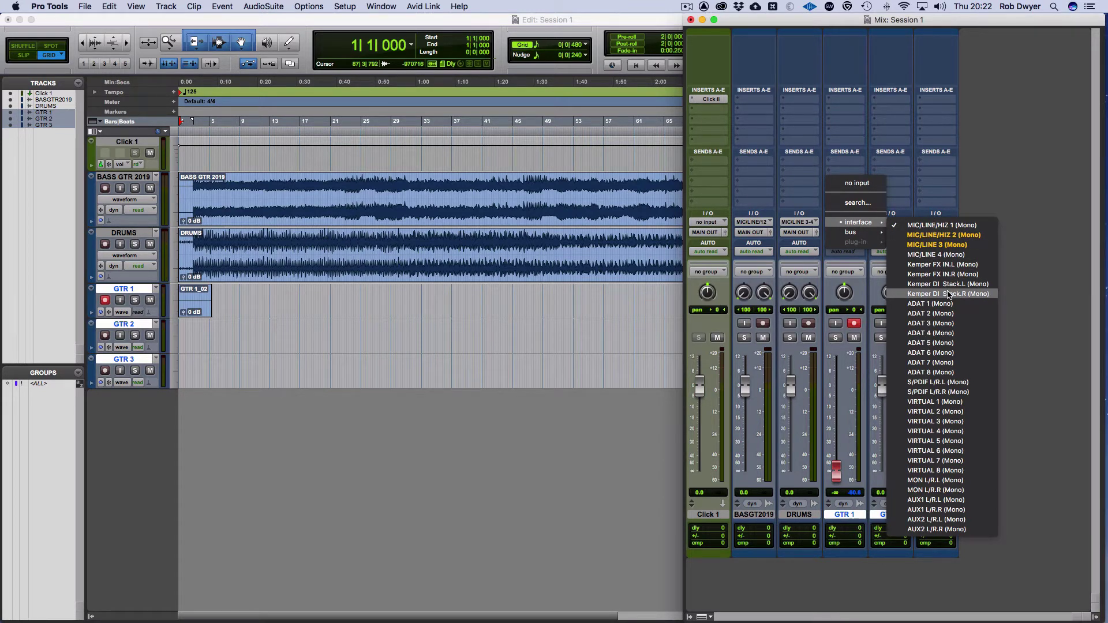
key("Escape")
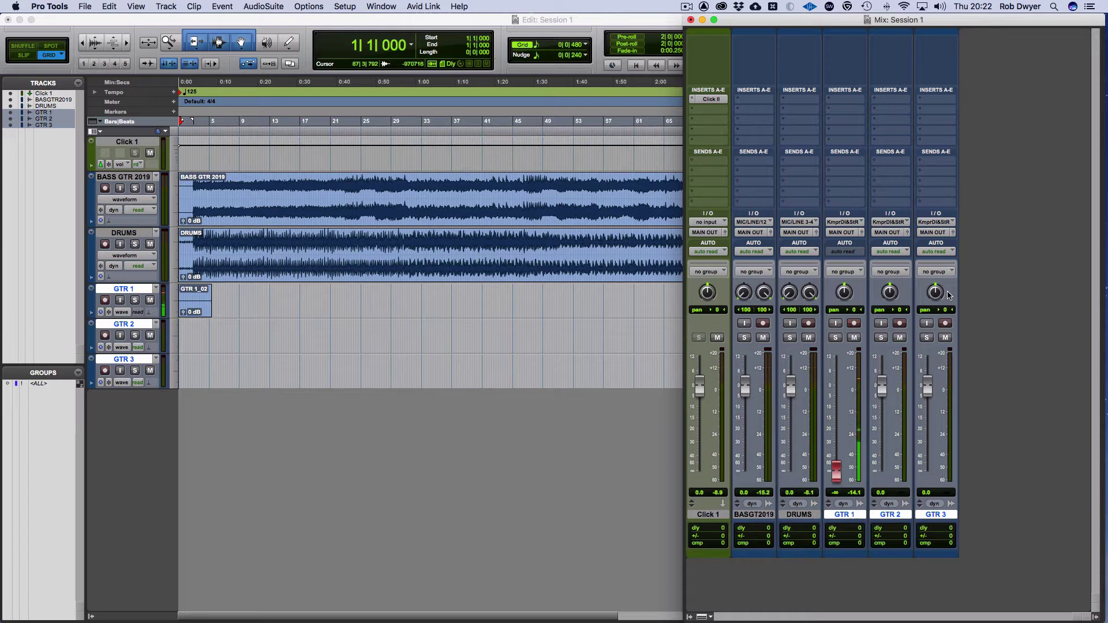
left_click(248, 302)
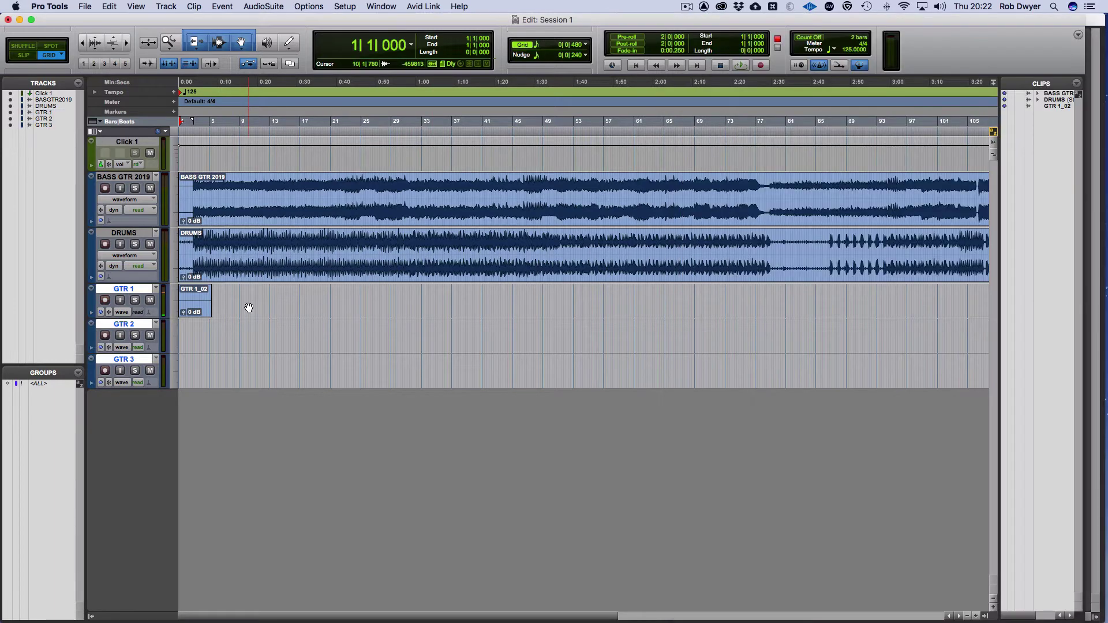
Deselect the guitar tracks and undo the last short take on GTR 1
left_click(249, 307)
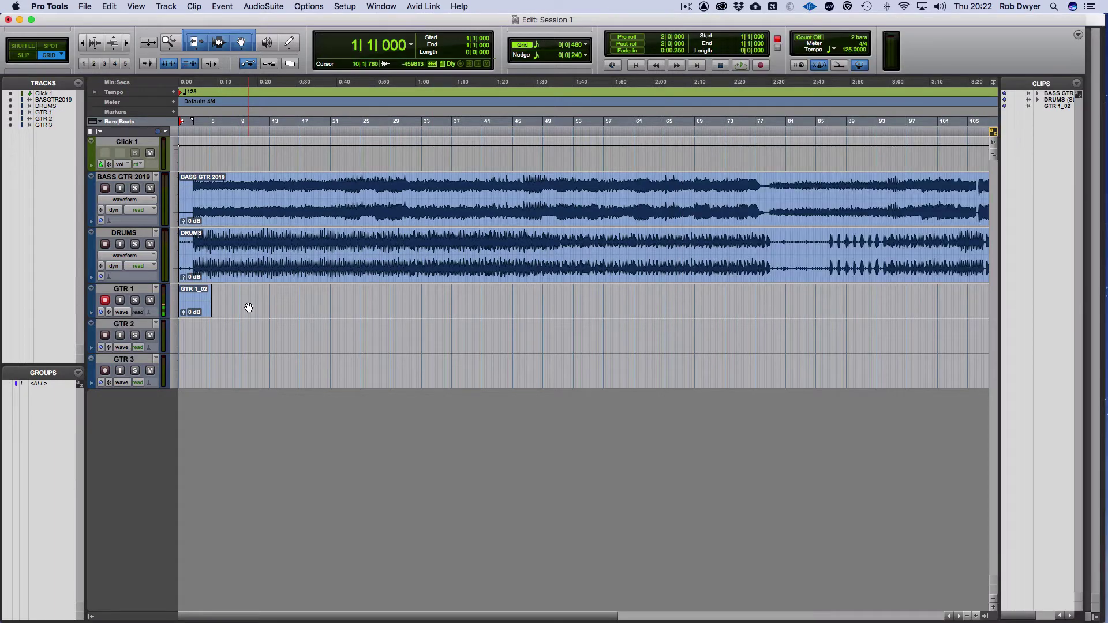
left_click(130, 290)
key("super+z")
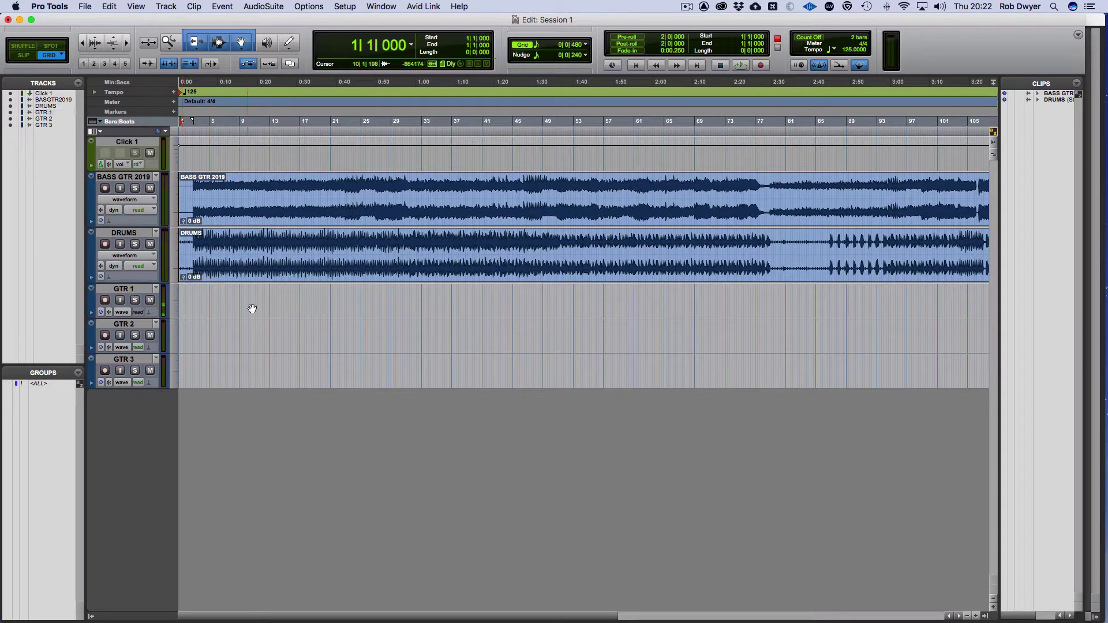
Record a guitar take on GTR 1 from bar 1 to about bar 24
key("super+space")
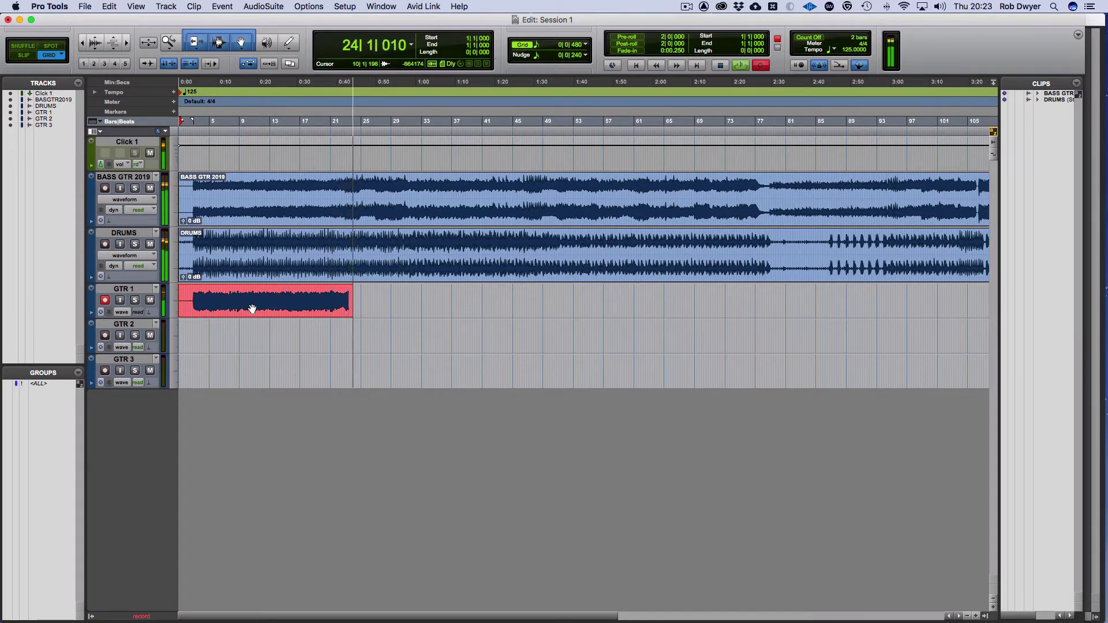
key("space")
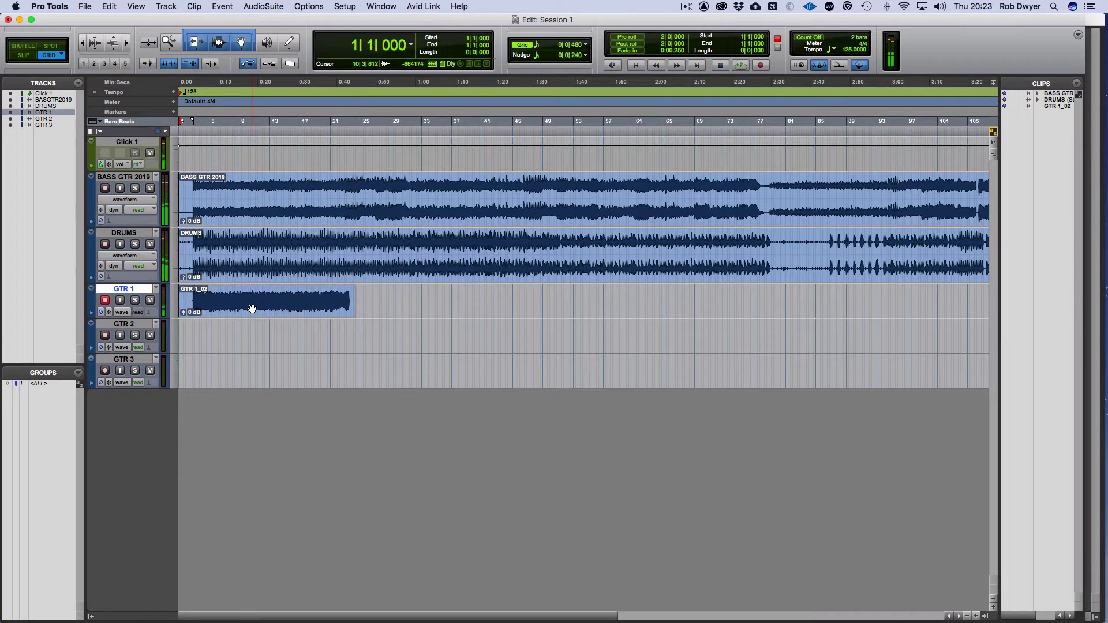
Play the session from bar 20 and from bar 29 to find suitable punch-in and punch-out points for the guitar
left_click(975, 616)
left_click(975, 616)
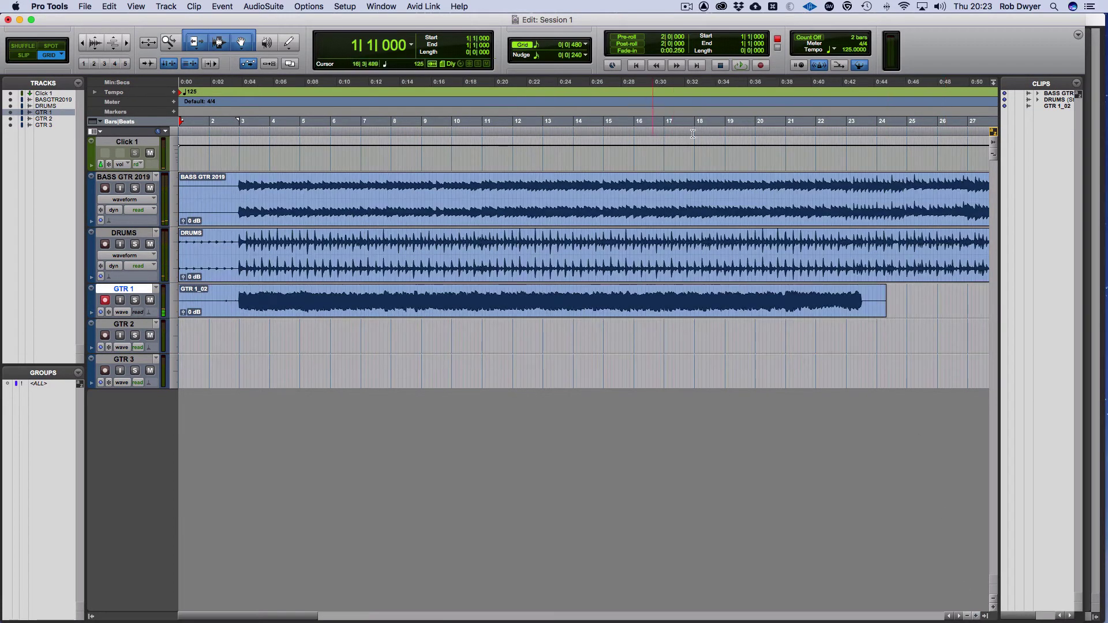
left_click(762, 136)
key("space")
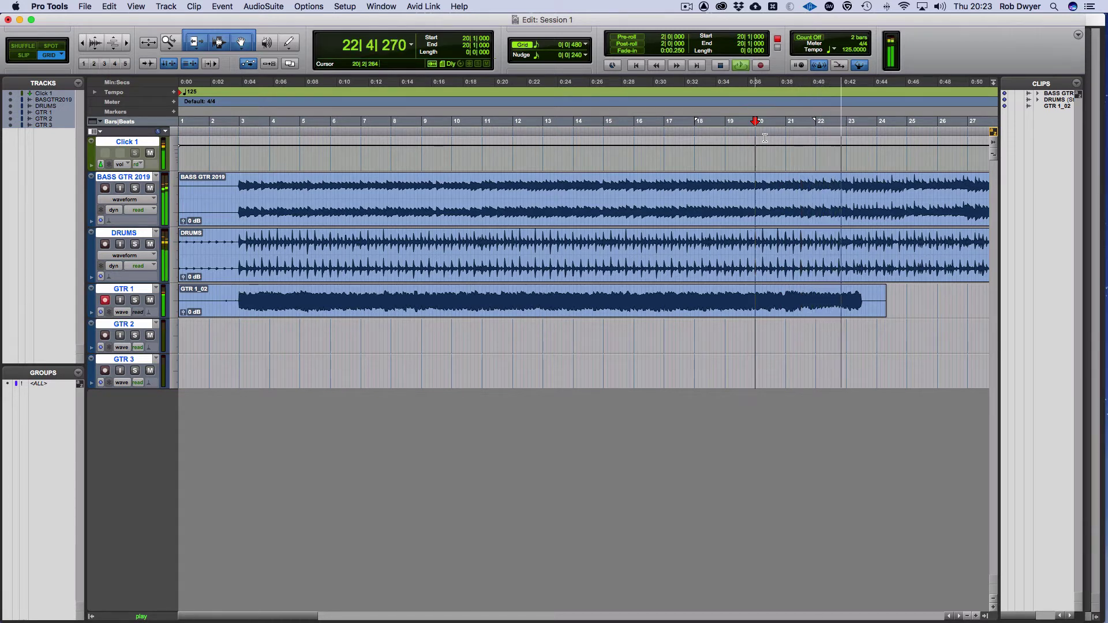
key("space")
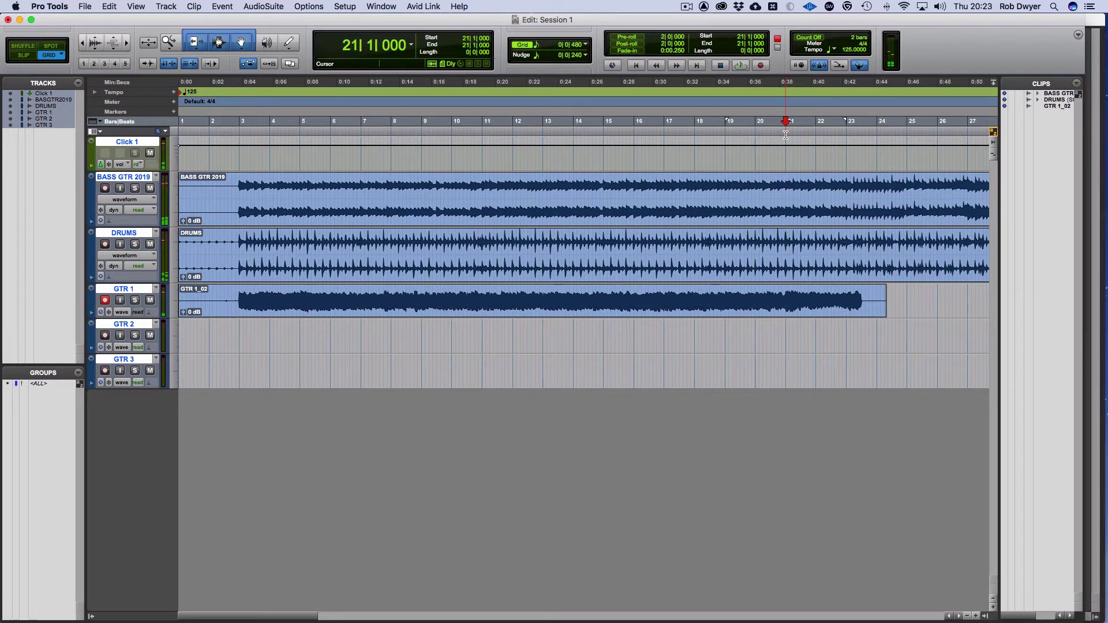
left_click(845, 132)
left_click(785, 132)
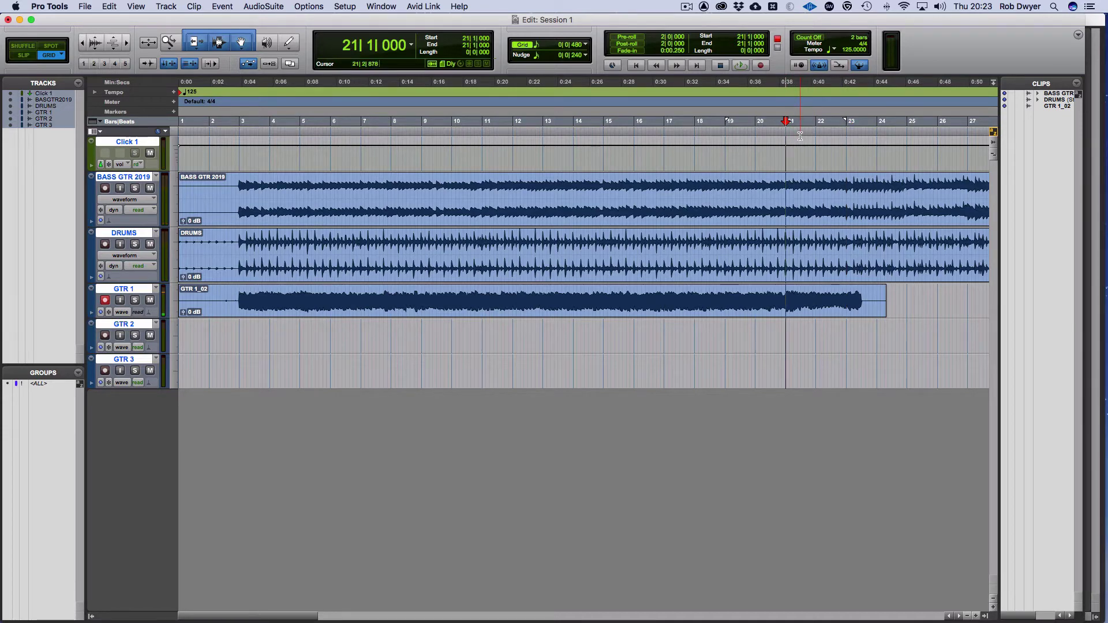
scroll(800, 136, "right", 10)
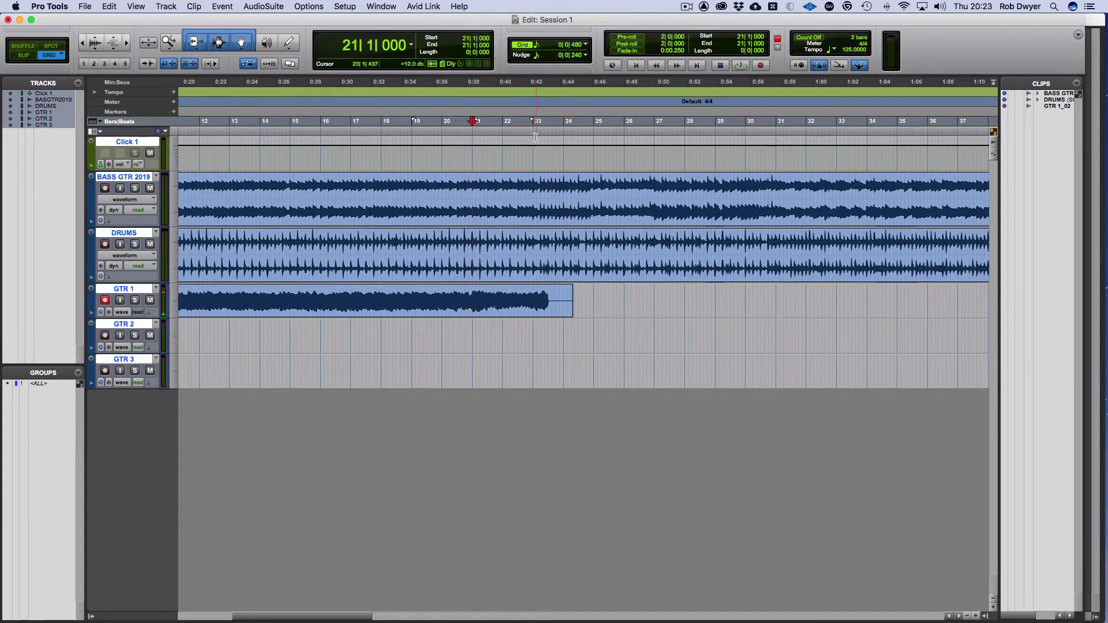
left_click(714, 132)
key("space")
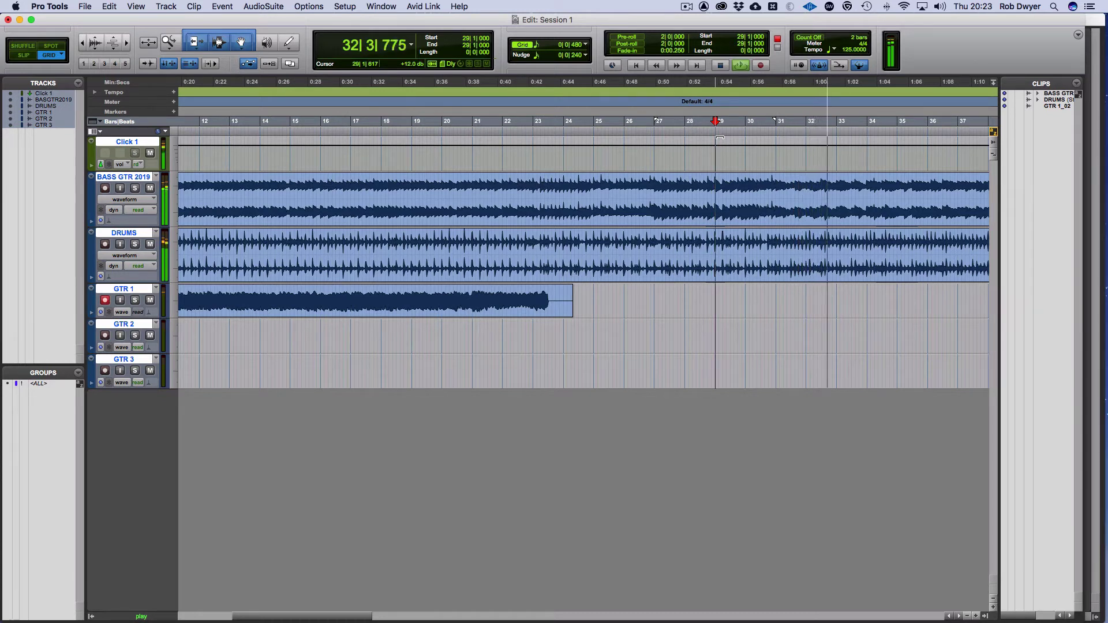
key("space")
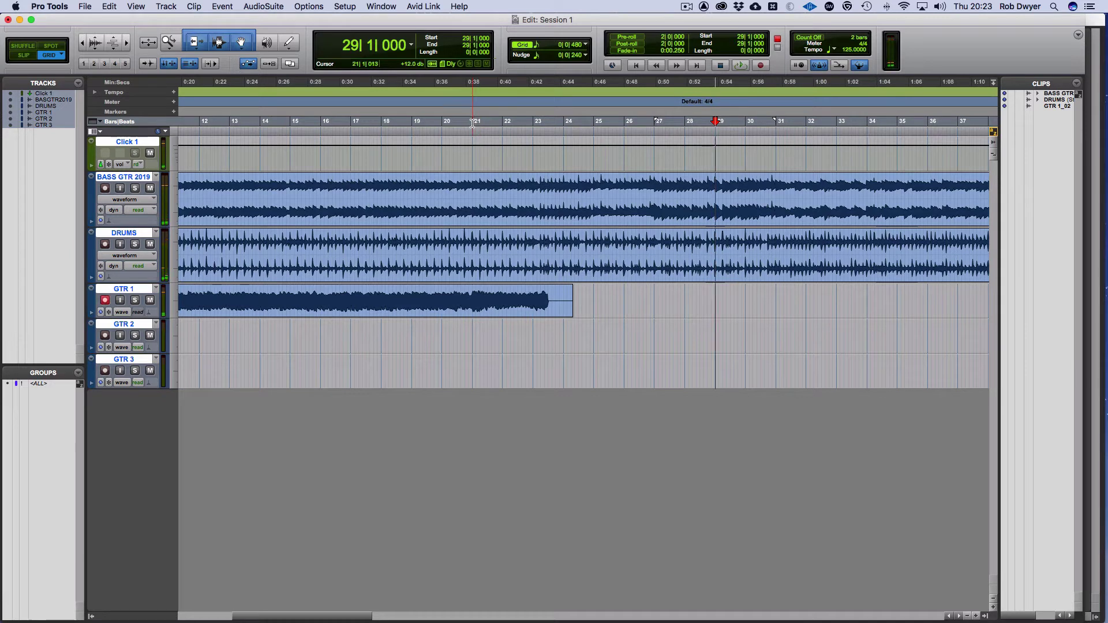
Select the timeline range from bar 20 to bar 35 across all tracks
left_click(473, 122)
left_click_drag(441, 134, 636, 134)
left_click(637, 134)
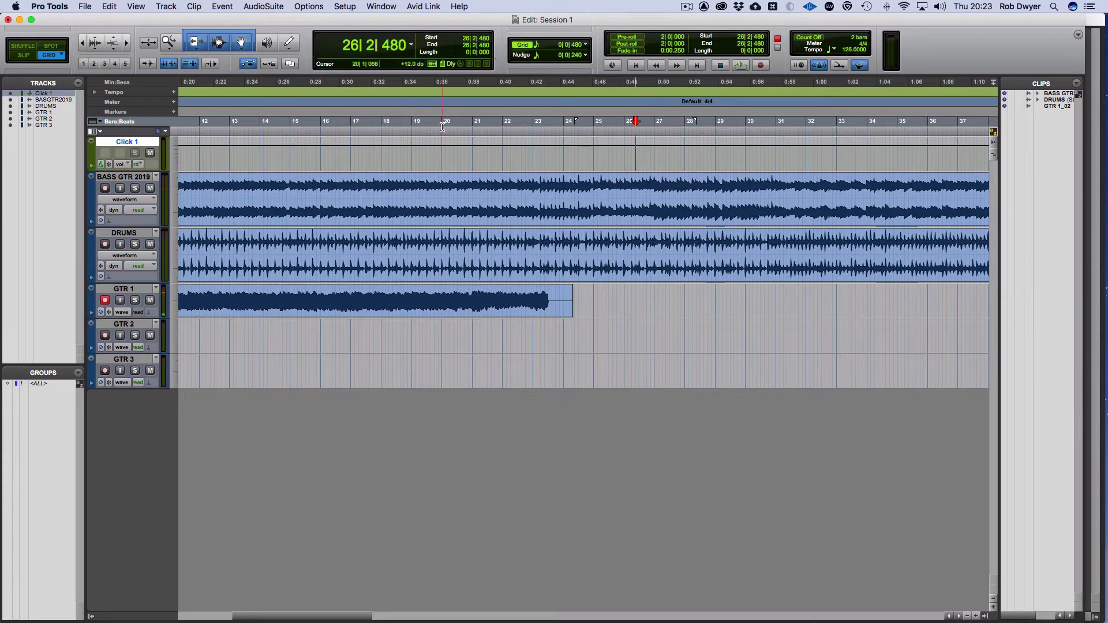
left_click_drag(441, 126, 899, 176)
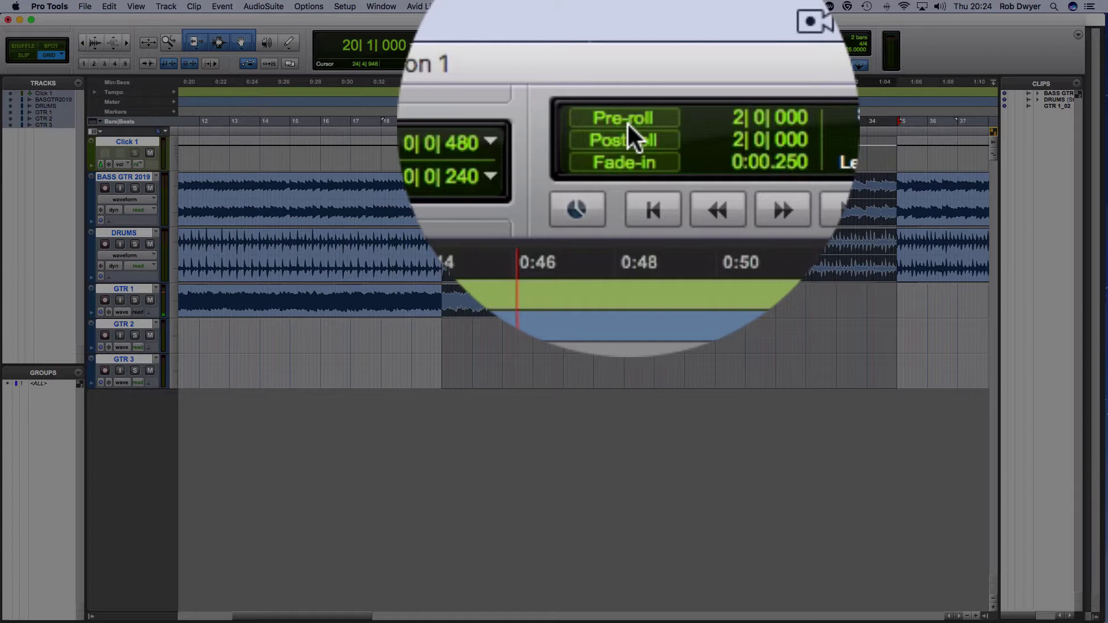
Enable both pre-roll and post-roll for the punch-in recording
left_click(626, 122)
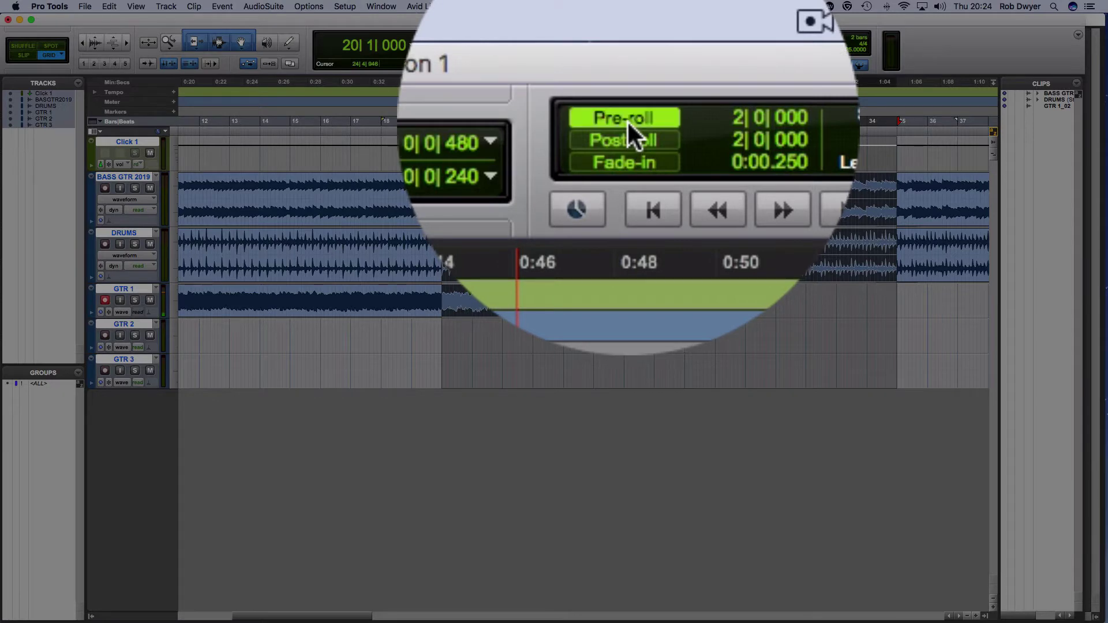
left_click(625, 115)
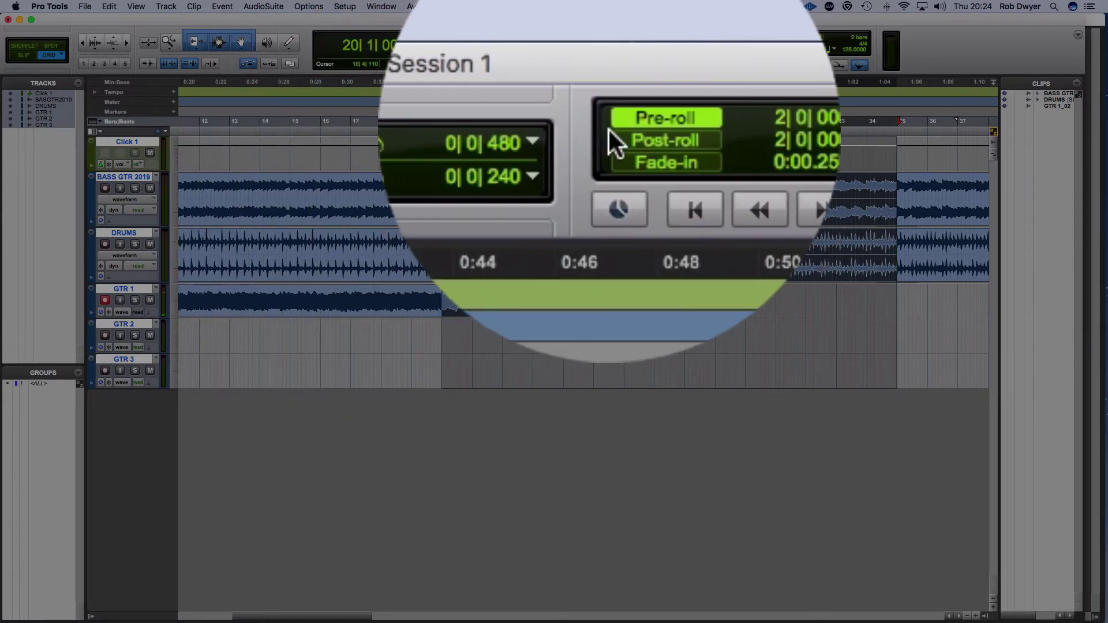
left_click(614, 45)
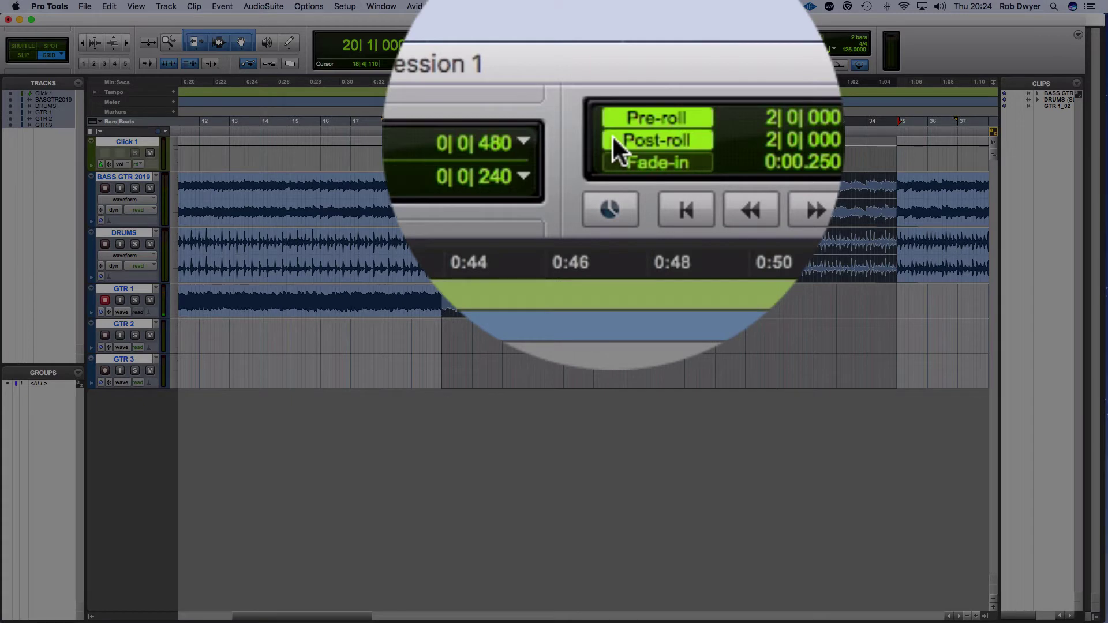
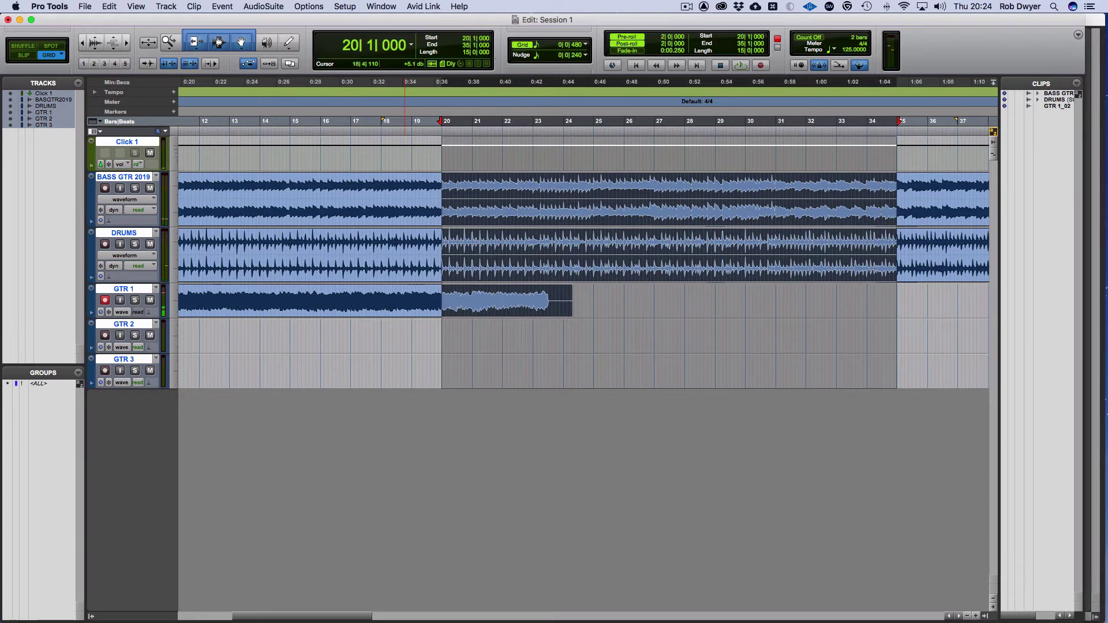
Move the selection start to bar 21 and record a punch-in on GTR 1 through to bar 35
left_click_drag(441, 125, 476, 126)
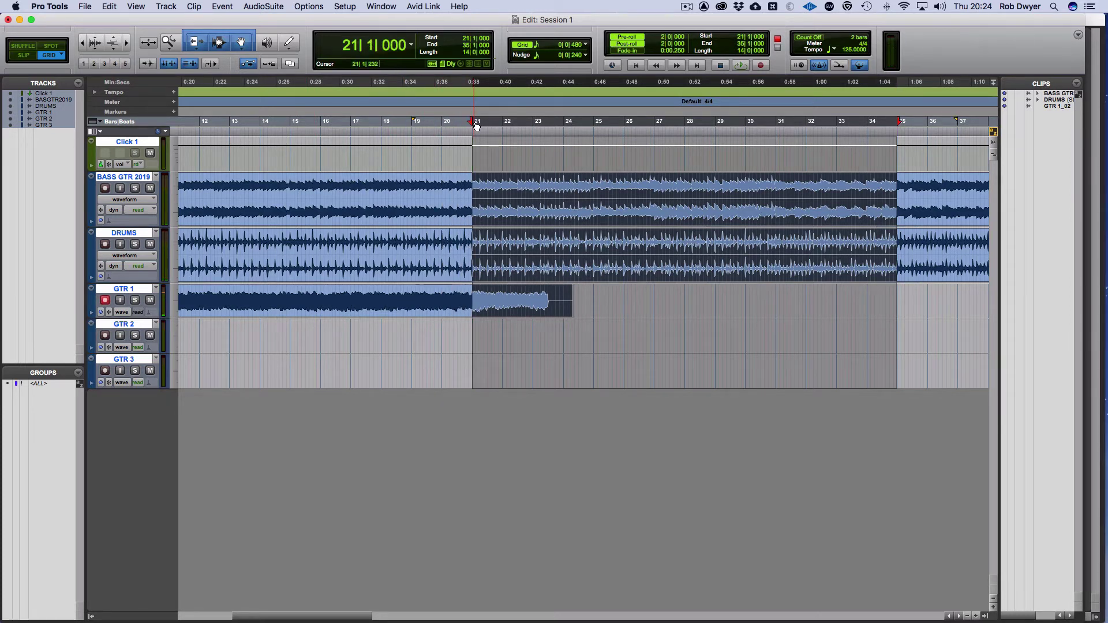
key("super+space")
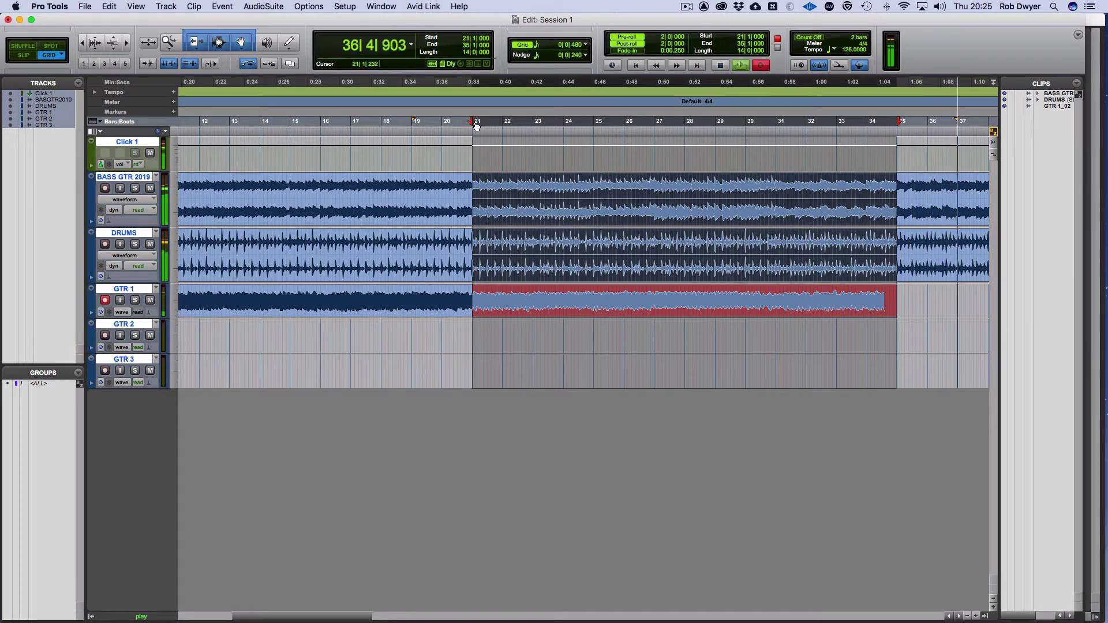
Stop the GTR 1 punch-in recording and return the GTR 1 fader to 0.0 dB in the mixer
key("space")
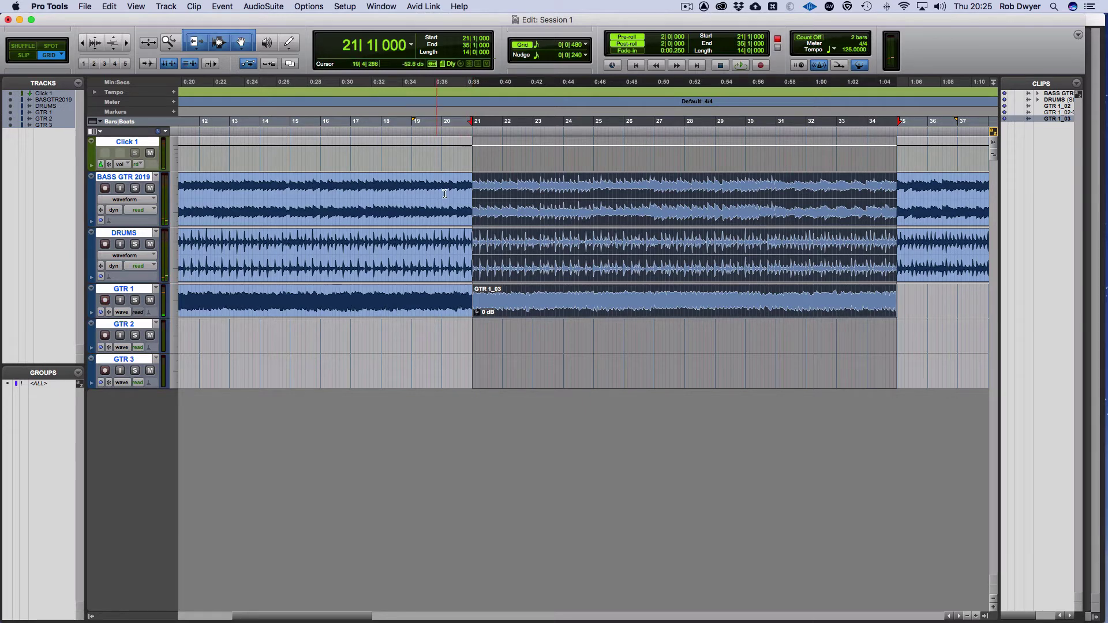
key("super+equal")
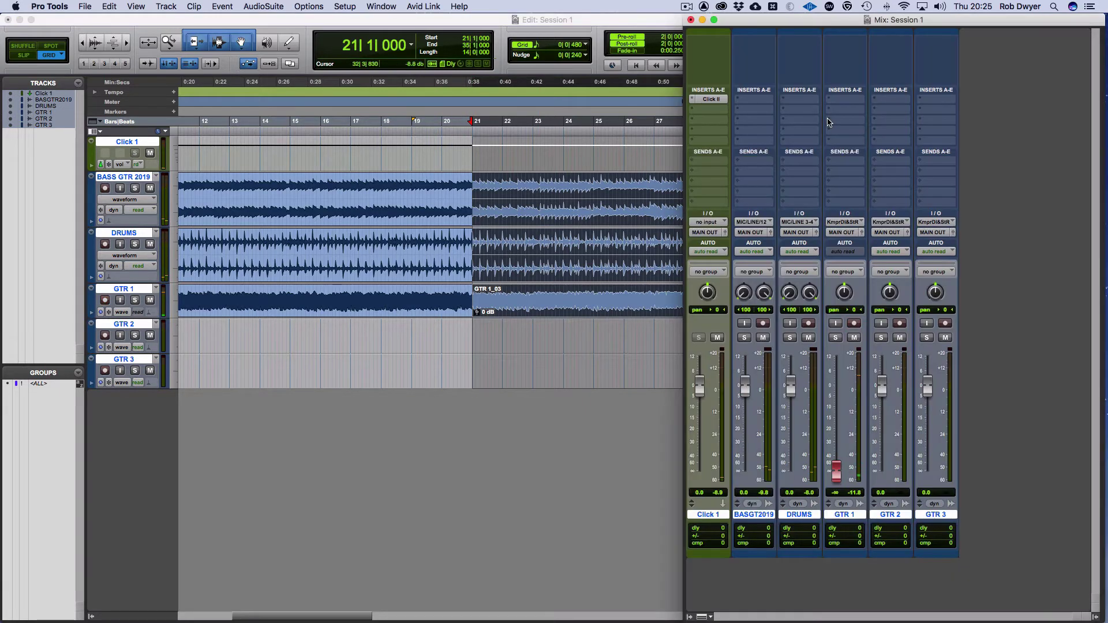
left_click(853, 323)
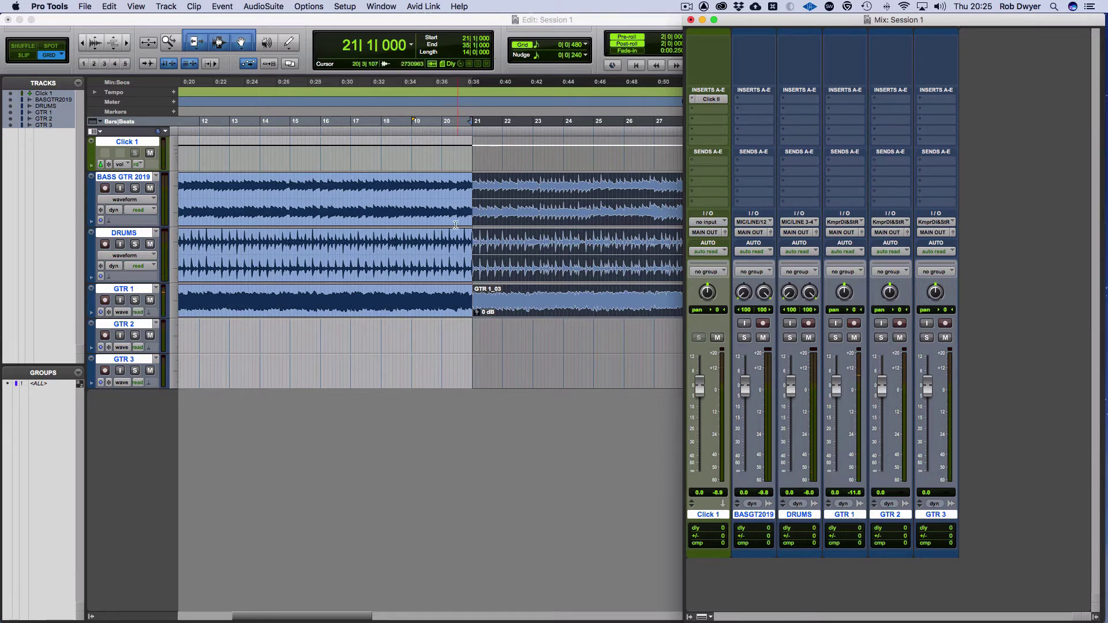
Play the session from just before bar 20 to hear the GTR 1 punch-in, muting the Click 1 track
left_click(439, 130)
key("super+equal")
key("space")
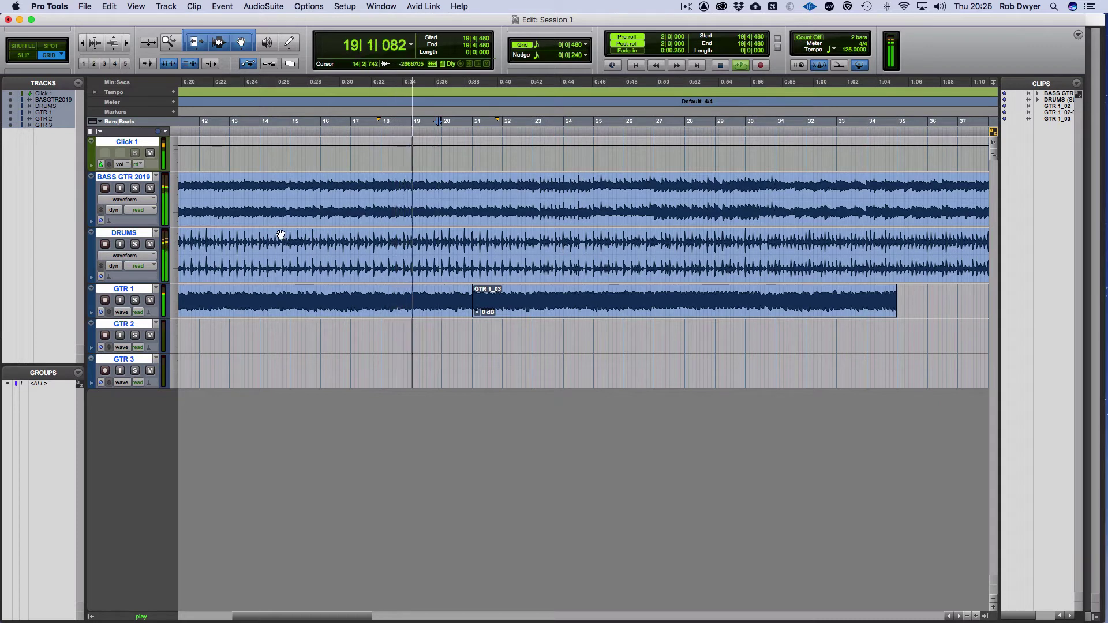
left_click(150, 153)
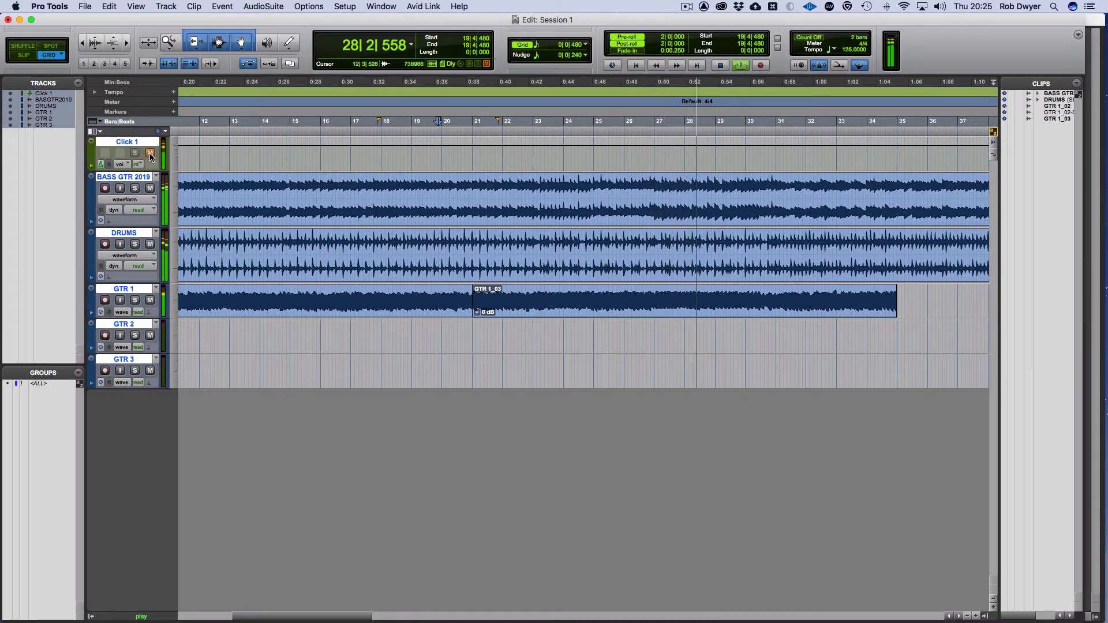
key("space")
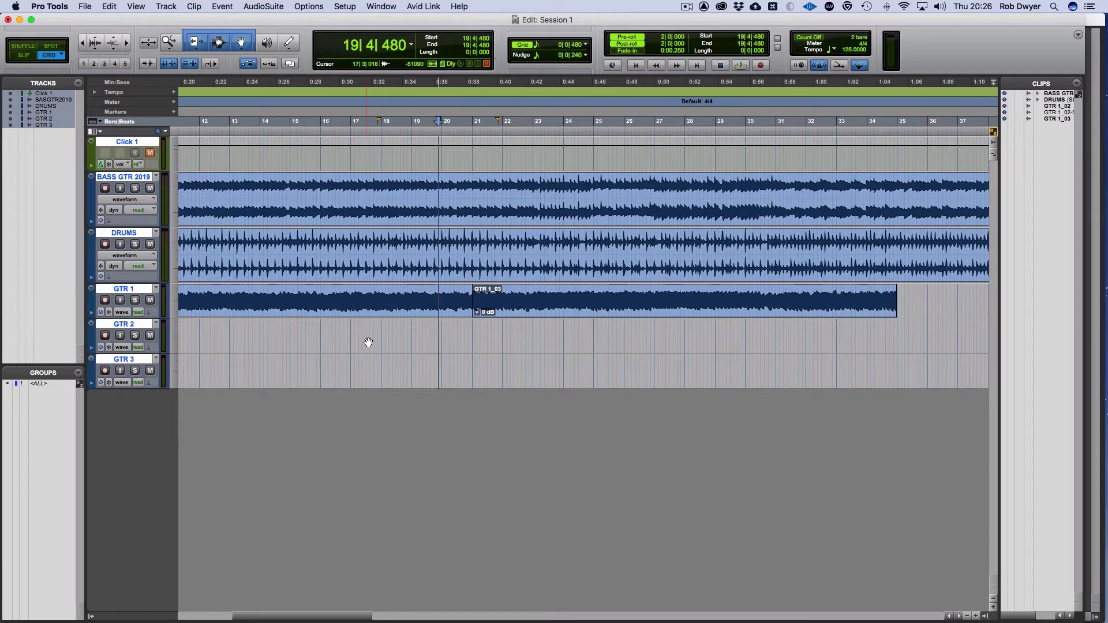
Record-enable GTR 2 with the cursor at bar 23, and lower the GTR 2 and GTR 3 faders fully to −∞
left_click(532, 132)
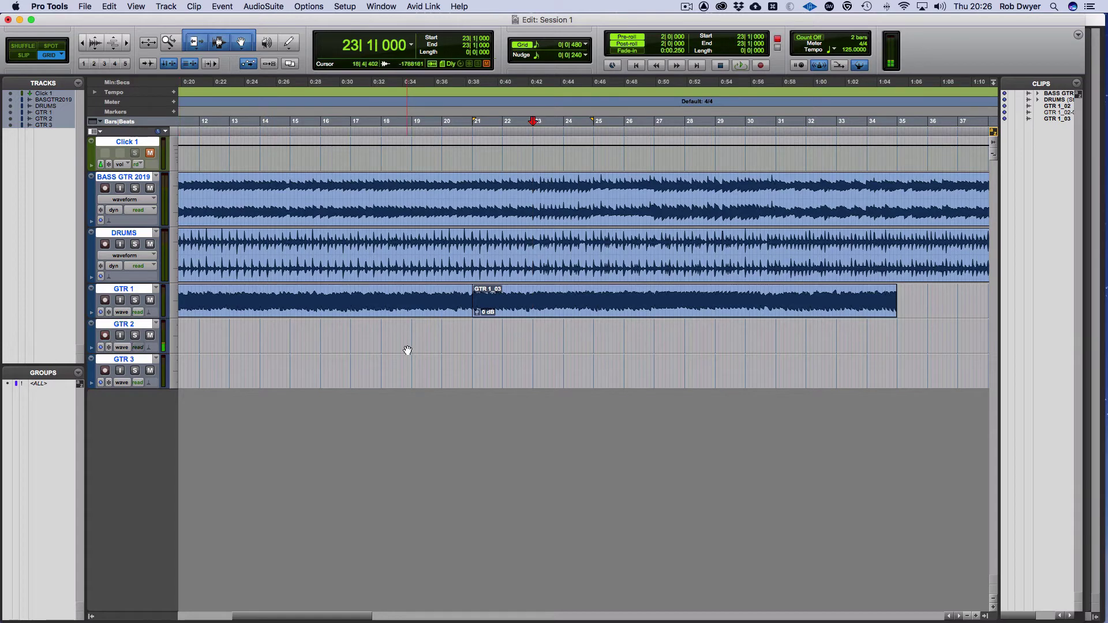
key("super+equal")
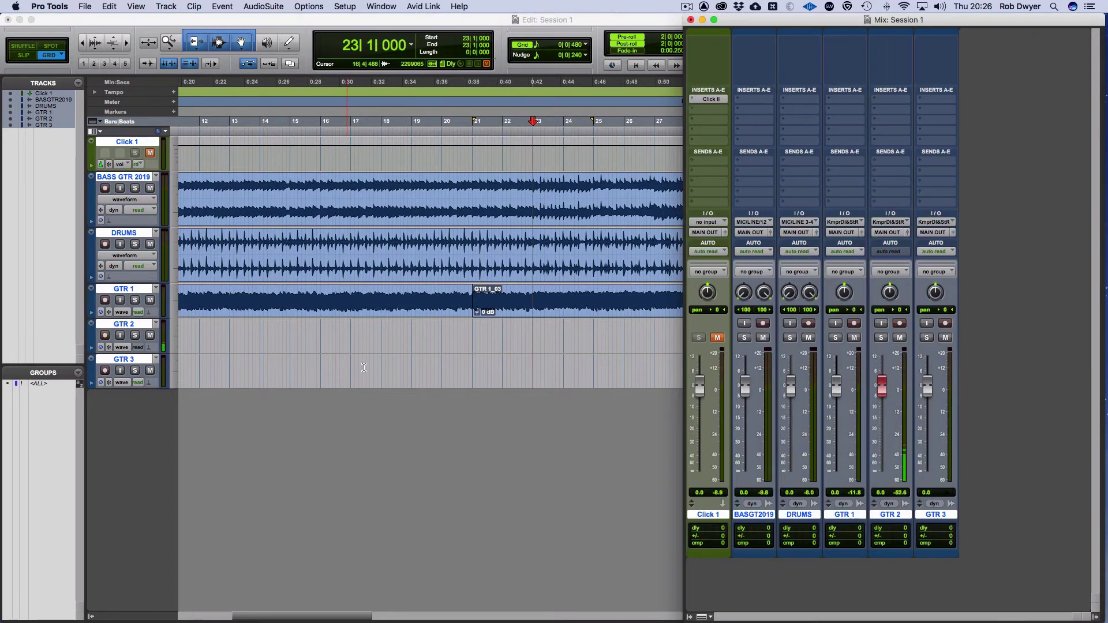
left_click_drag(885, 389, 911, 568)
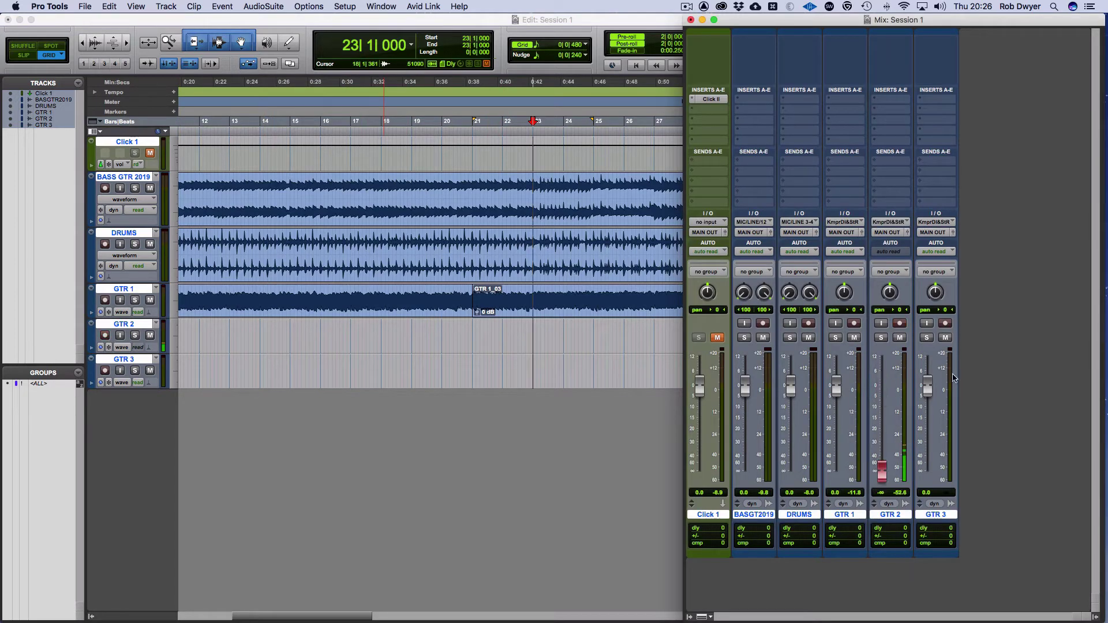
left_click_drag(929, 391, 924, 621)
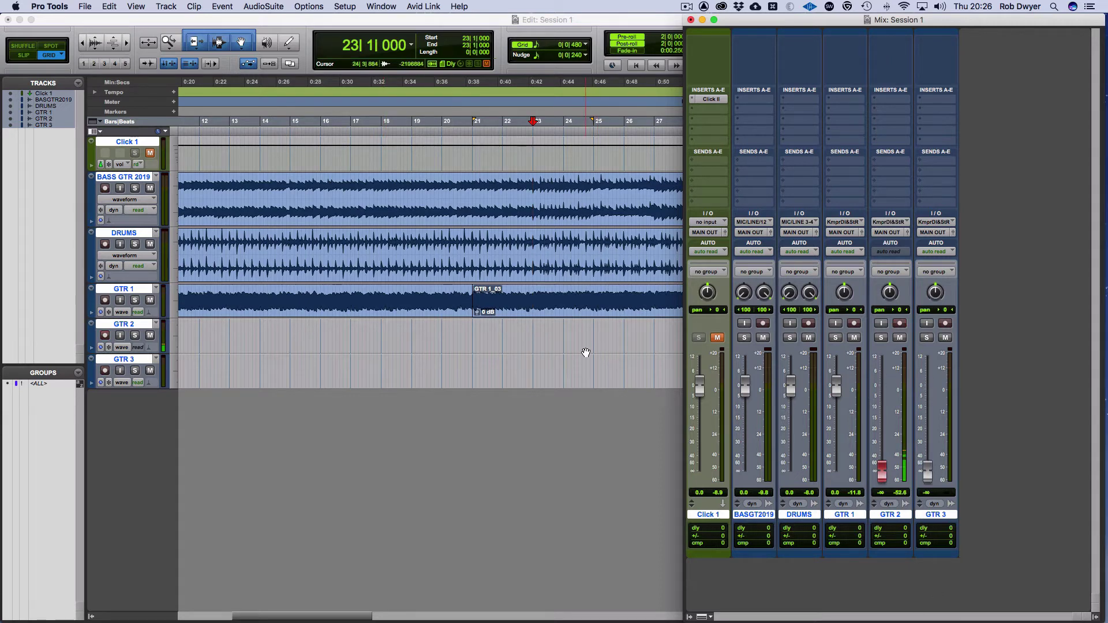
key("super+equal")
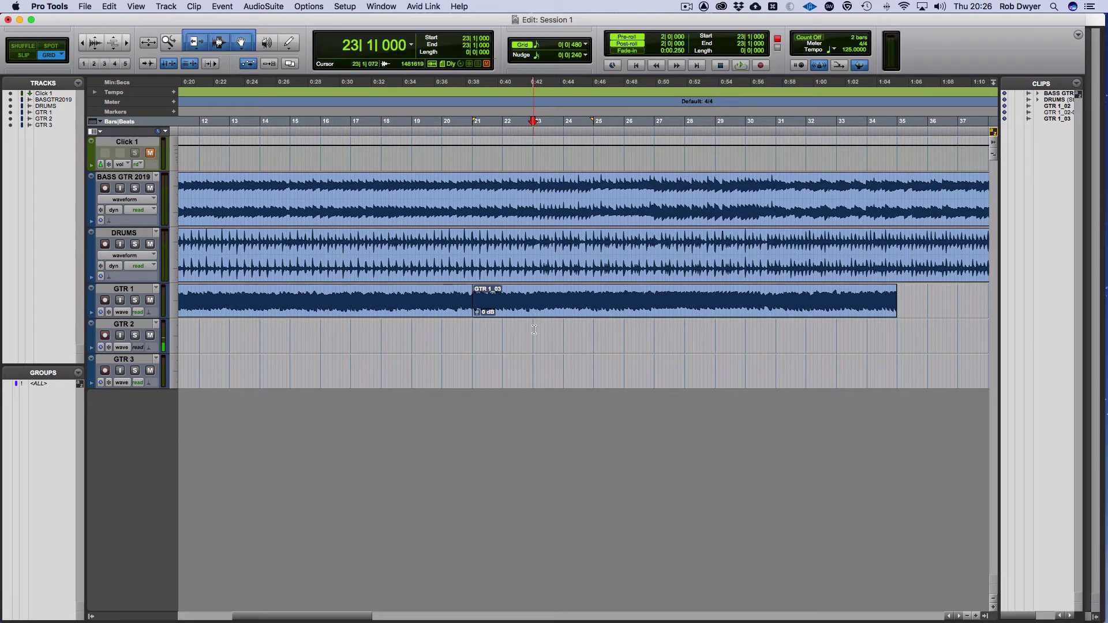
Select bar 23 to bar 34 on the GTR 2 track and set the record mode to Loop
left_click_drag(533, 330, 867, 342)
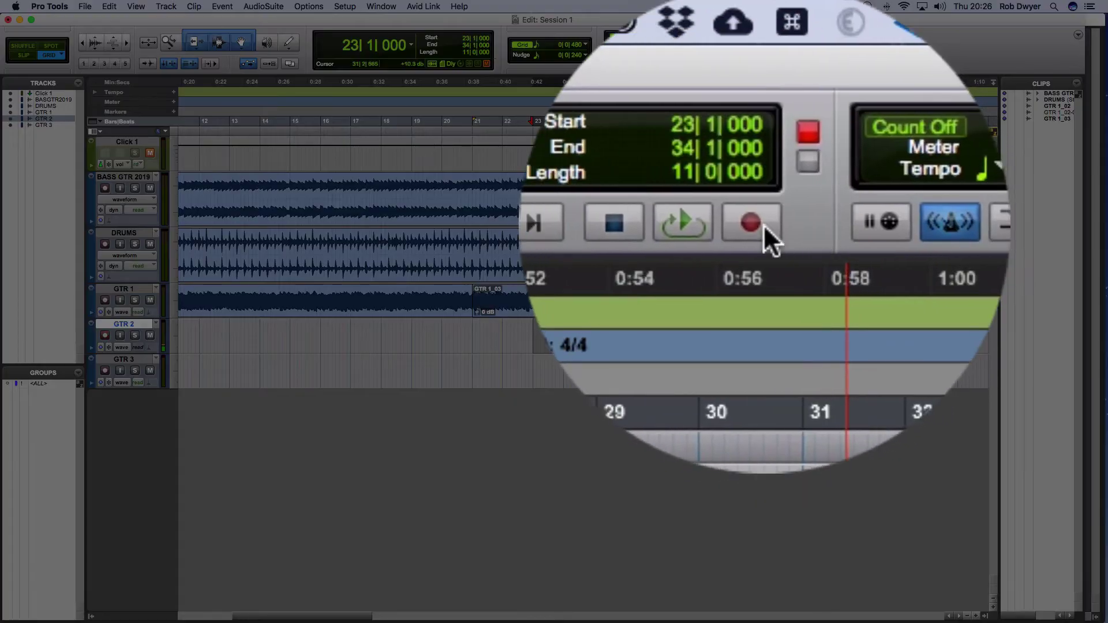
right_click(760, 65)
left_click(766, 243)
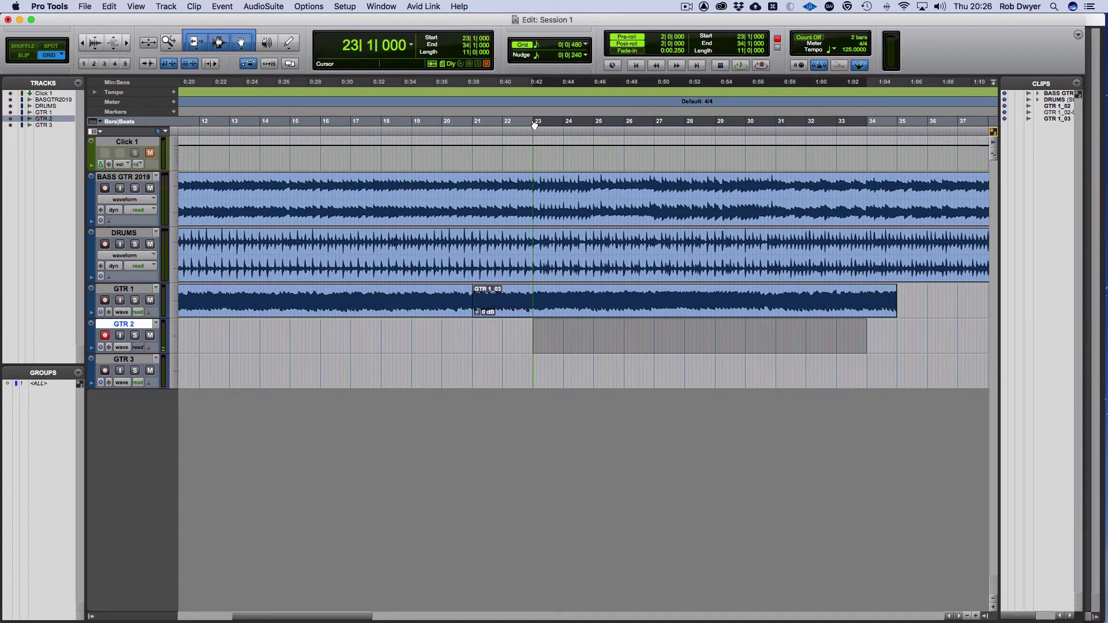
Move the selection start to bar 21 and loop-record several takes on GTR 2 through to bar 34
left_click_drag(534, 125, 475, 129)
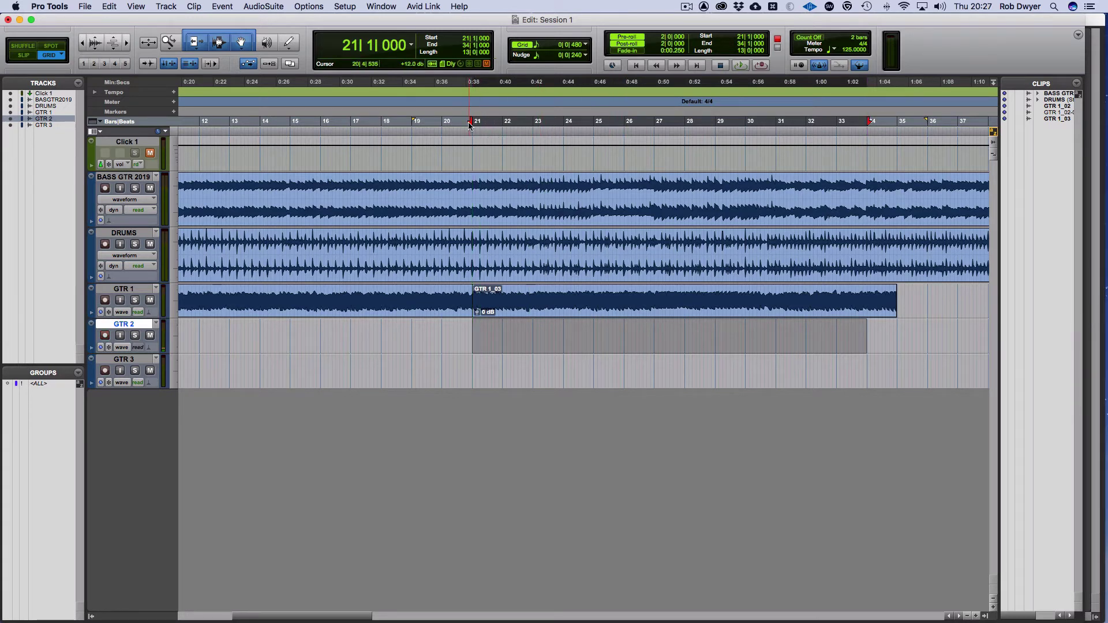
left_click(761, 66)
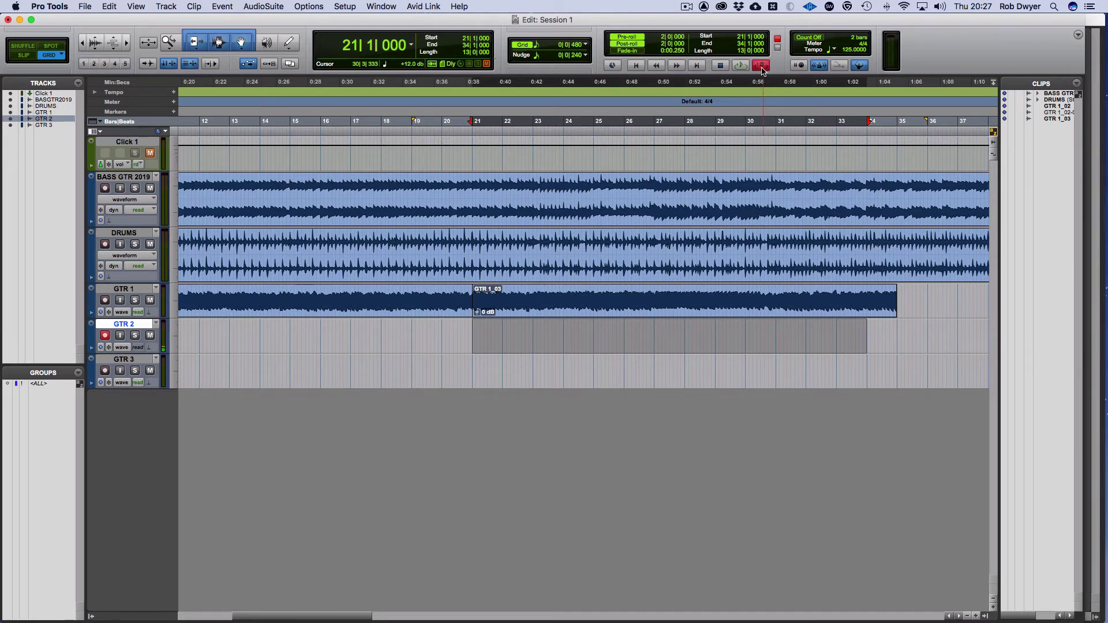
key("space")
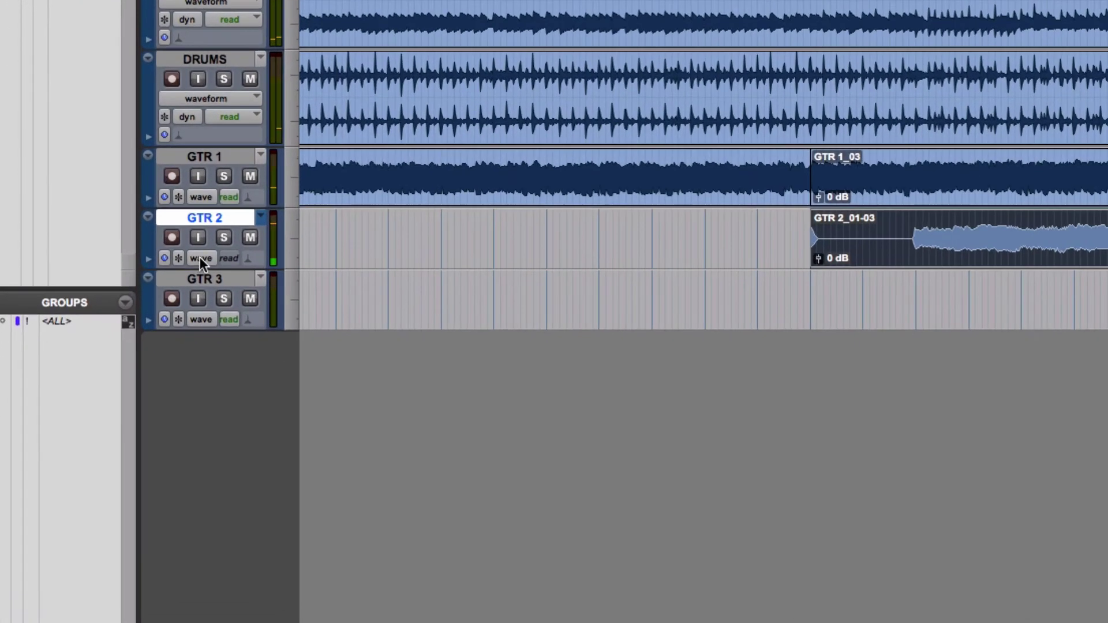
Increase the GTR 2 track height and switch its track view to playlists
left_click_drag(133, 341, 132, 360)
left_click_drag(201, 297, 192, 369)
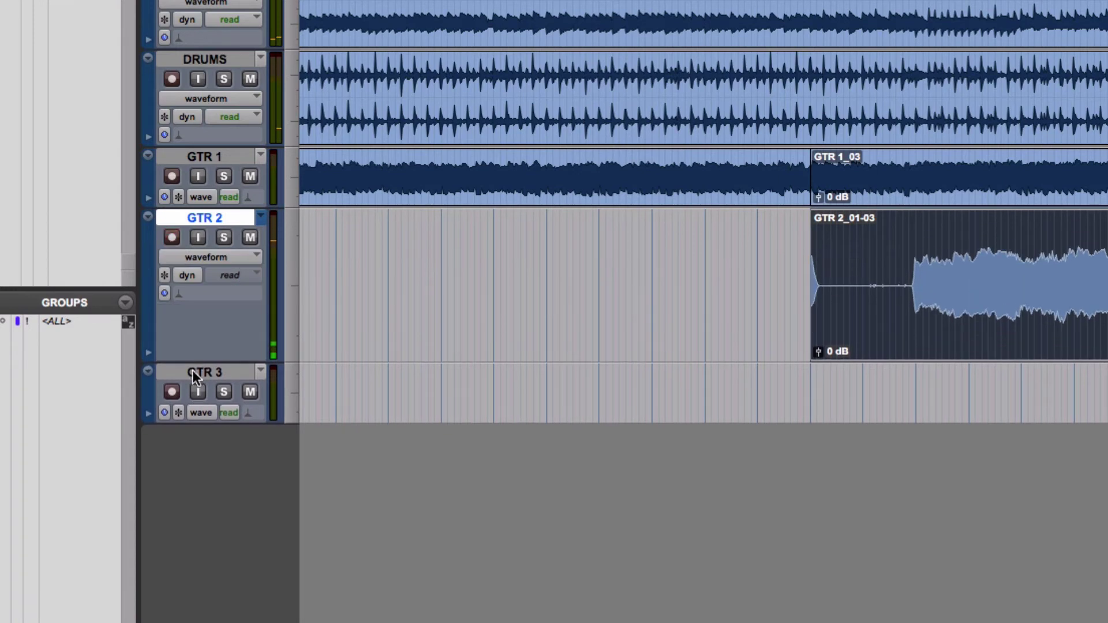
left_click(209, 257)
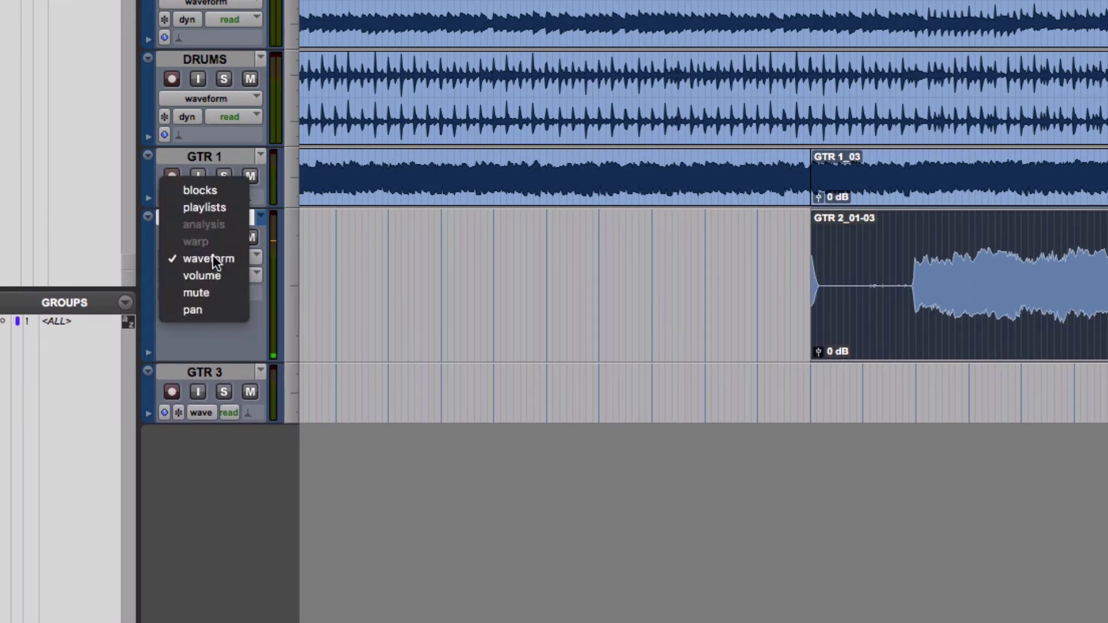
left_click(223, 206)
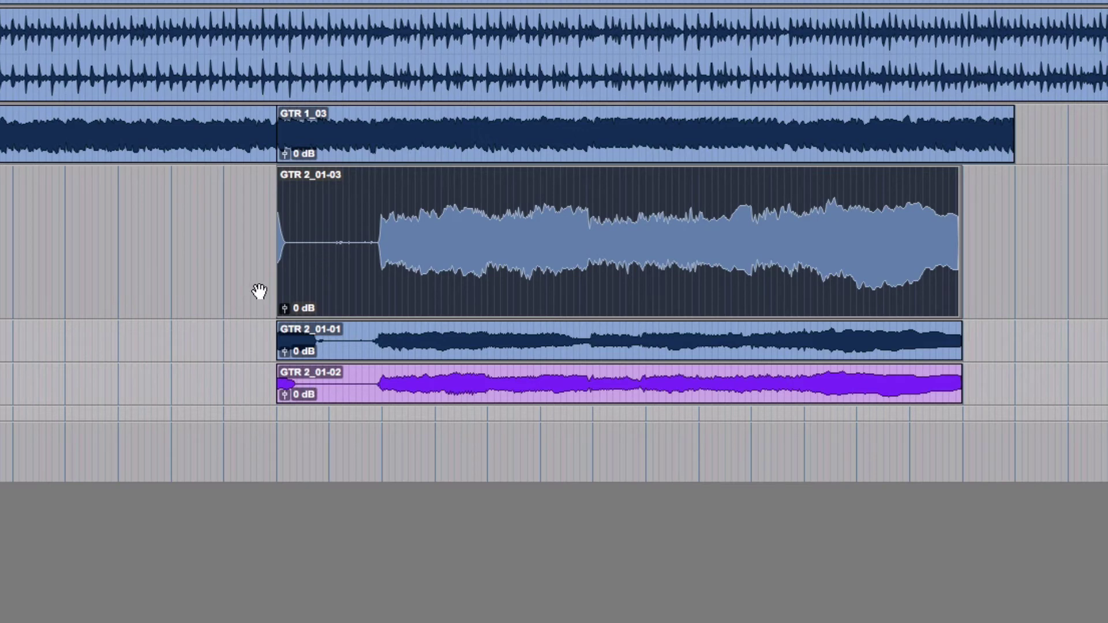
Try copying the whole GTR 2.02 take up to the main GTR 2 playlist, and undo it
left_click(373, 397)
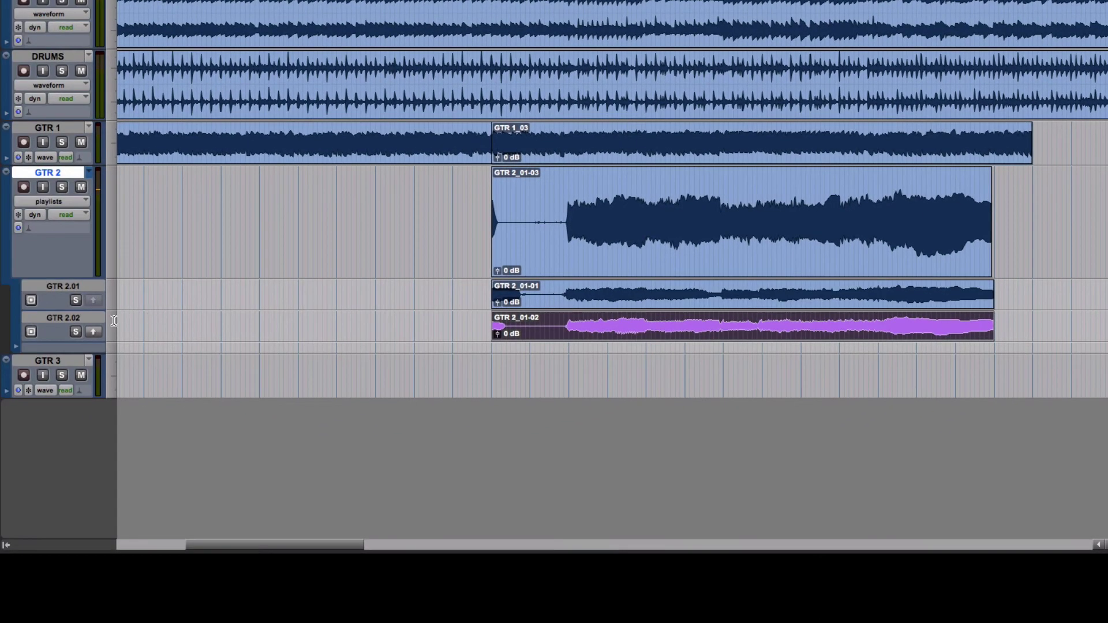
left_click(94, 333)
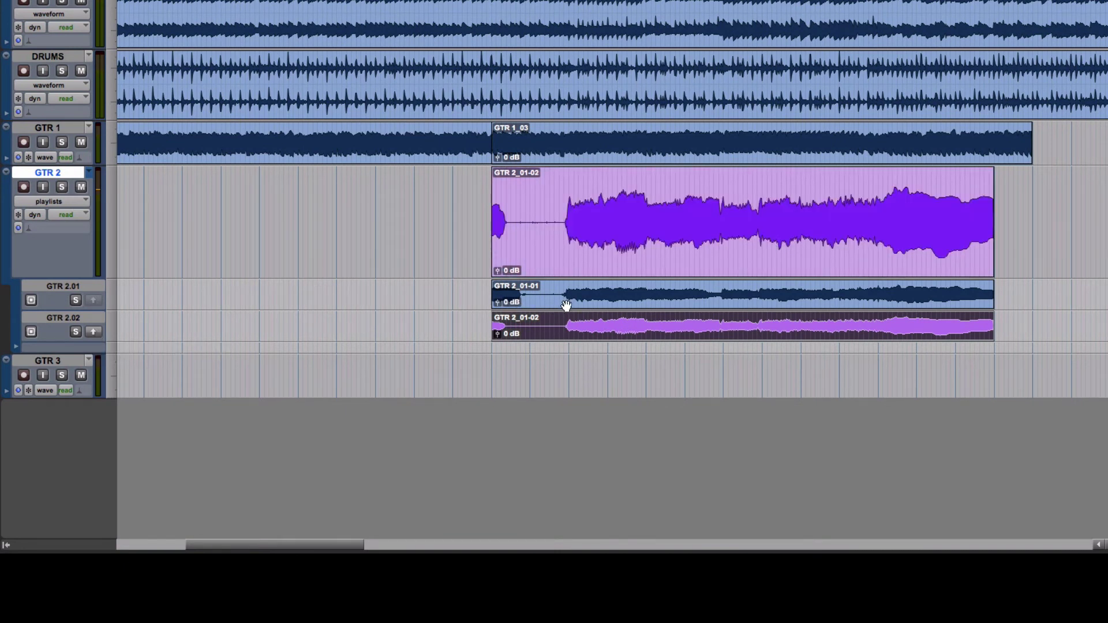
key("ctrl+z")
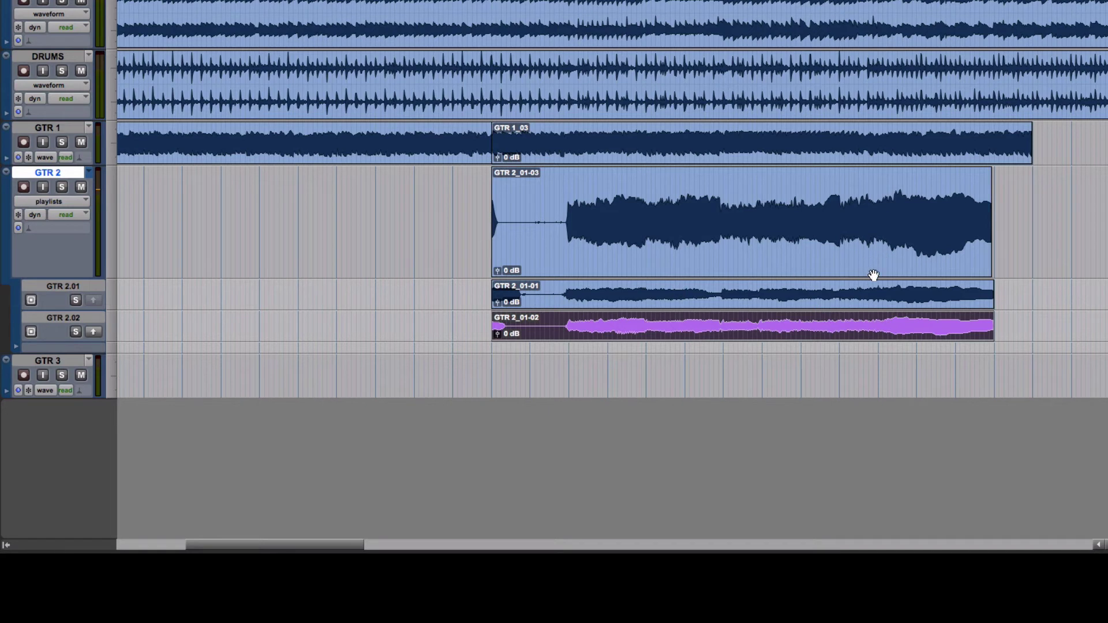
Try comping GTR 2 from bars 22 to 27 of take GTR 2.01 and the remainder of take GTR 2.02, and undo the comp
left_click(529, 294)
left_click_drag(529, 294, 721, 304)
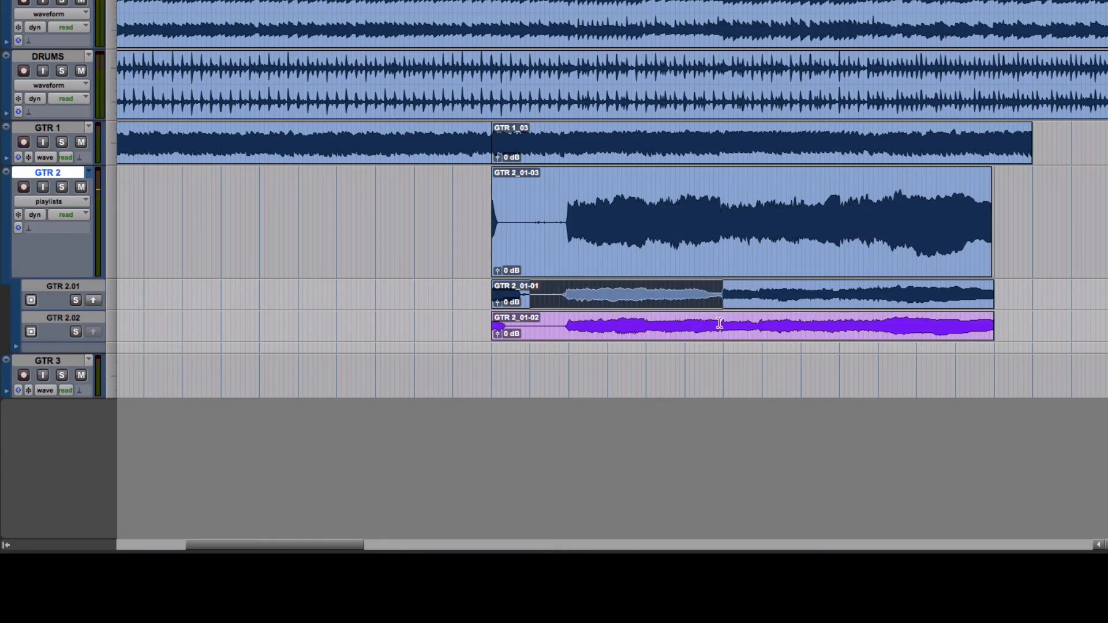
left_click(93, 300)
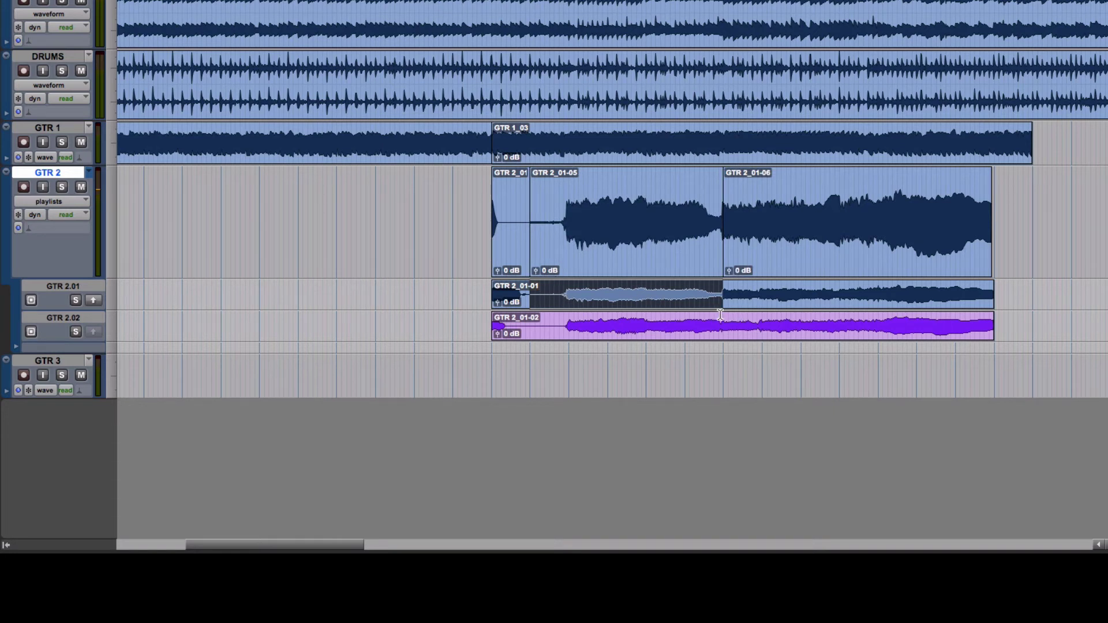
left_click_drag(719, 326, 994, 333)
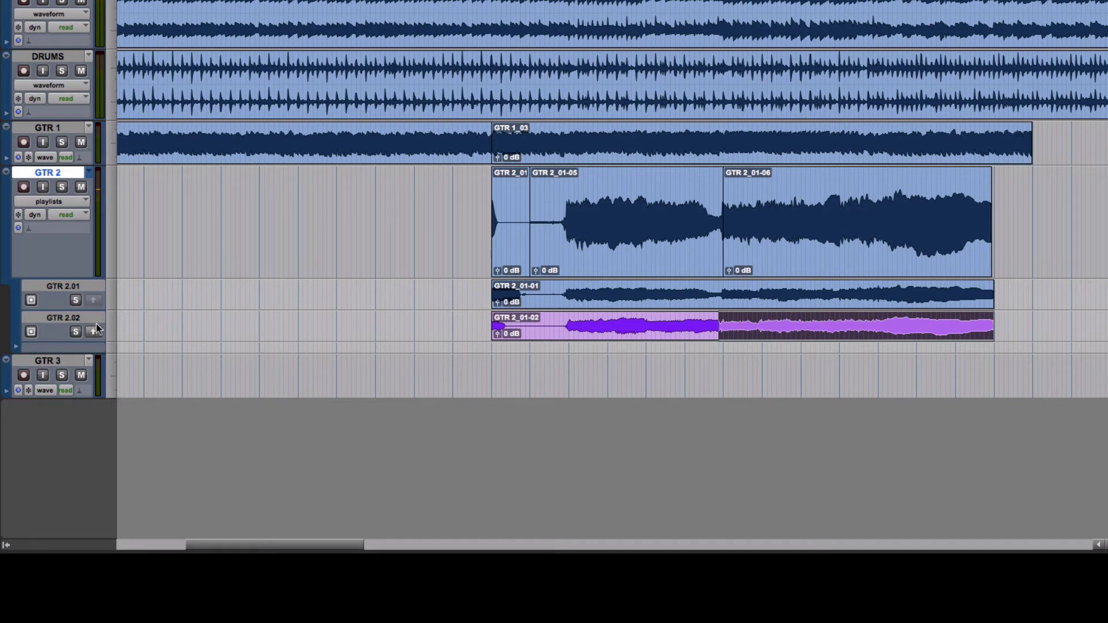
left_click(93, 332)
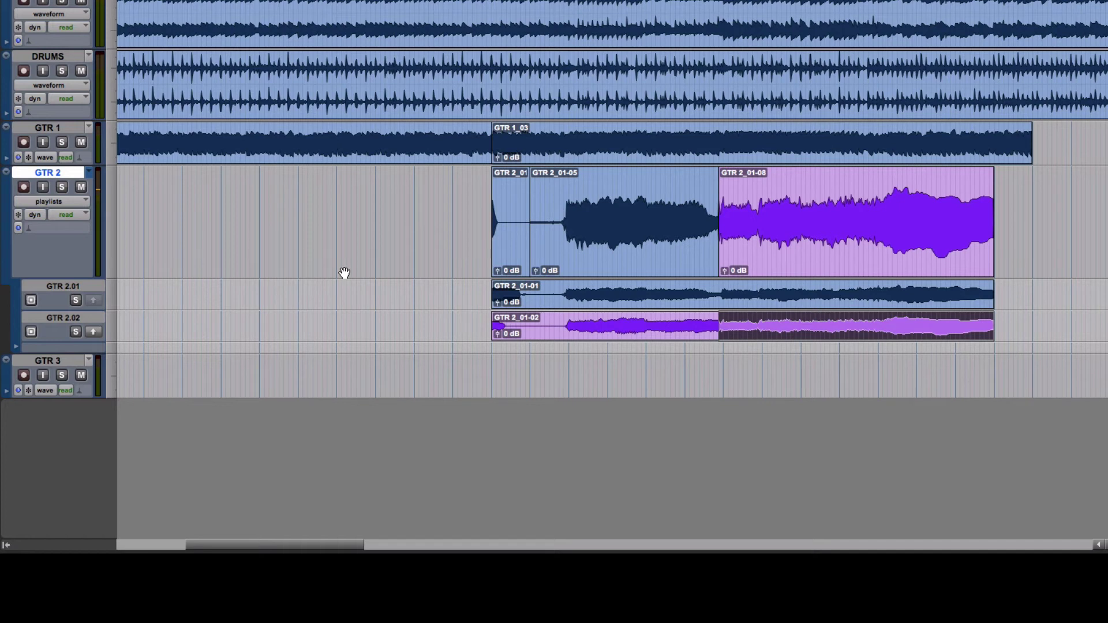
key("ctrl+z")
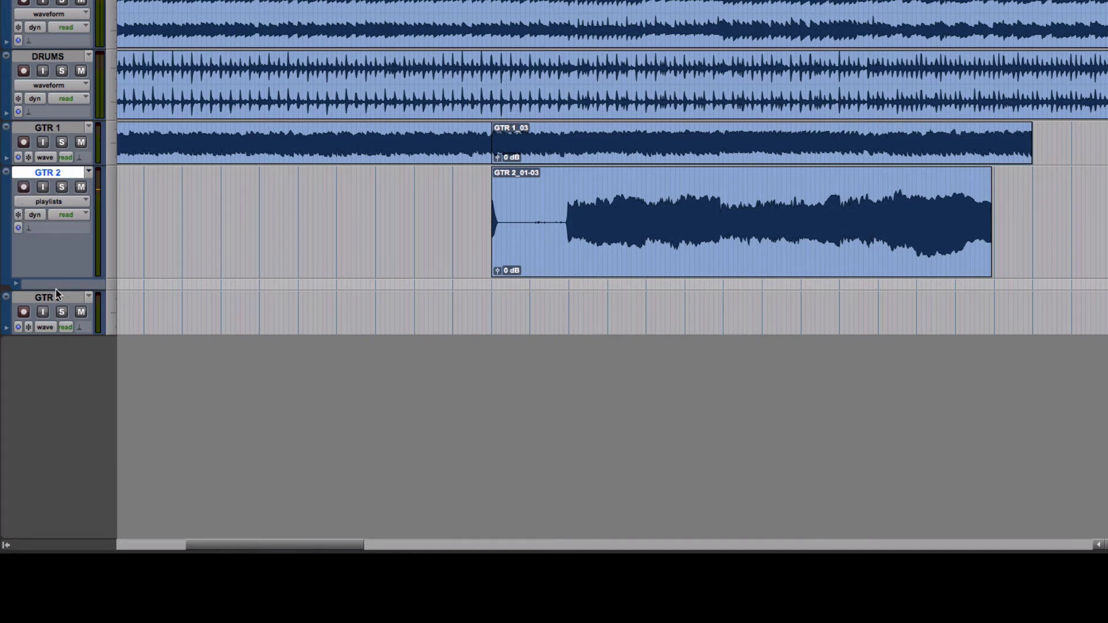
Reduce the GTR 2 track height and set the record mode to QuickPunch
left_click_drag(58, 279, 64, 195)
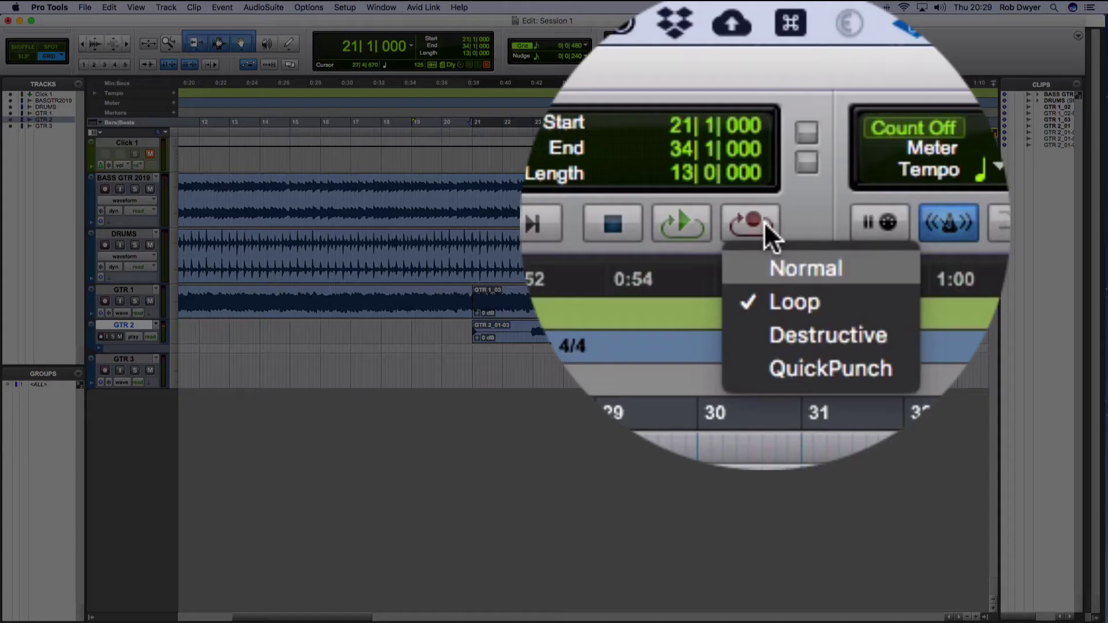
left_click(768, 245)
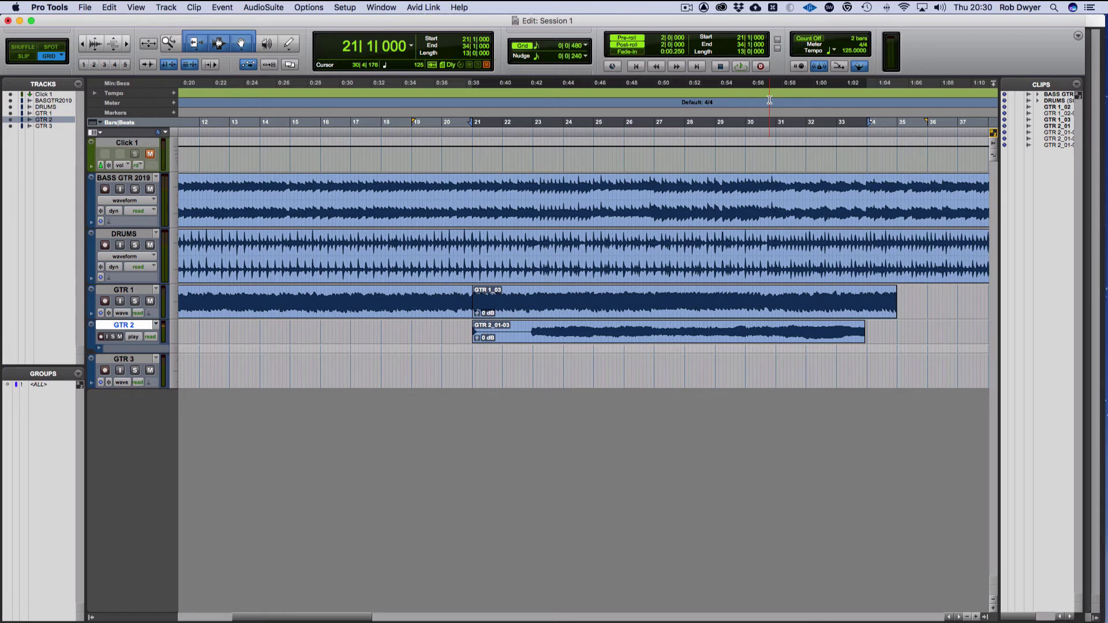
left_click(762, 66)
right_click(762, 67)
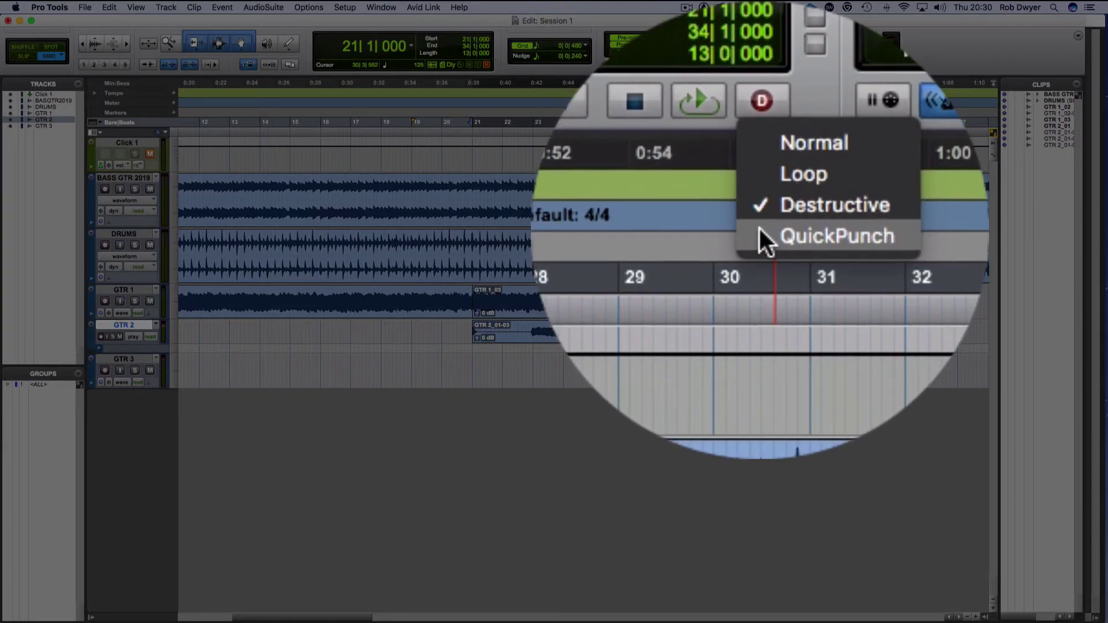
left_click(763, 109)
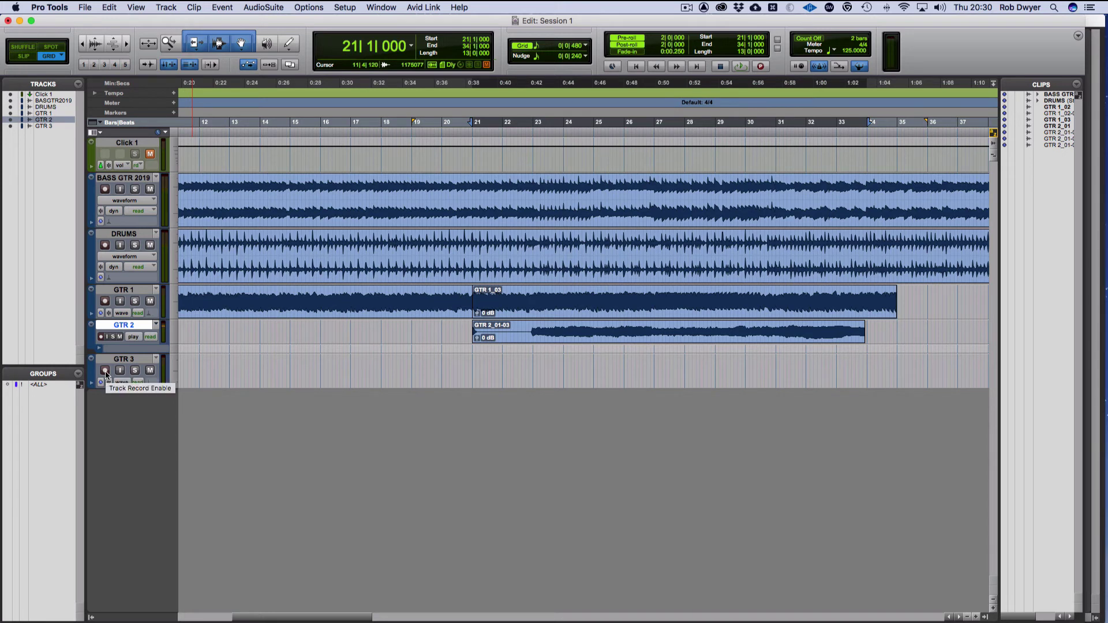
Record GTR 3 with QuickPunch, playing from the session start, punching in around bar 20 and stopping around bar 35, and disarm the track
left_click(105, 371)
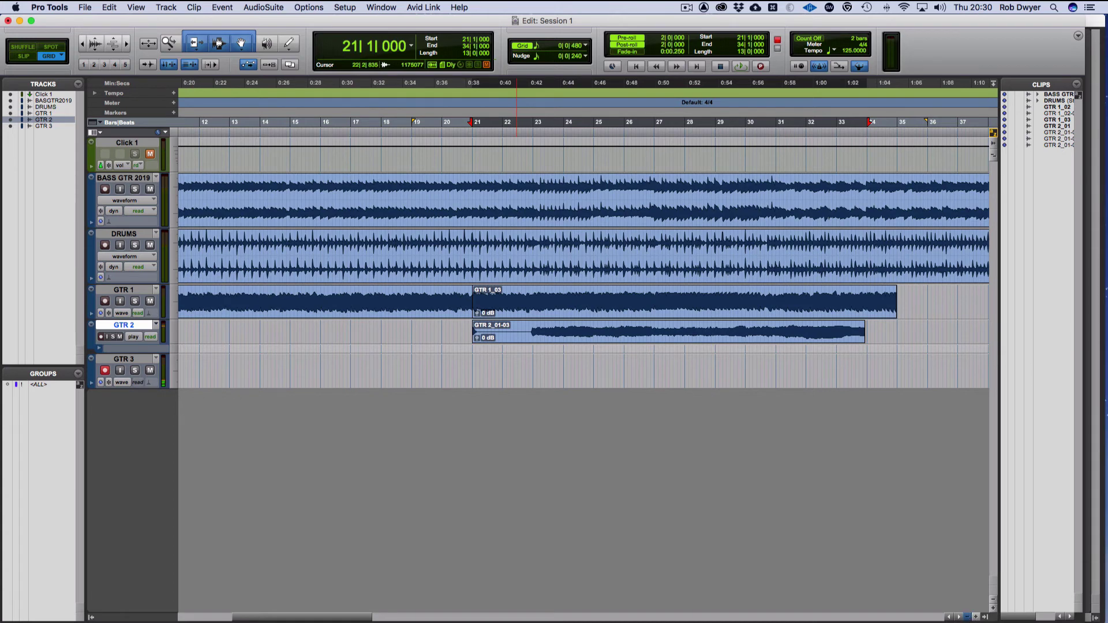
left_click(967, 616)
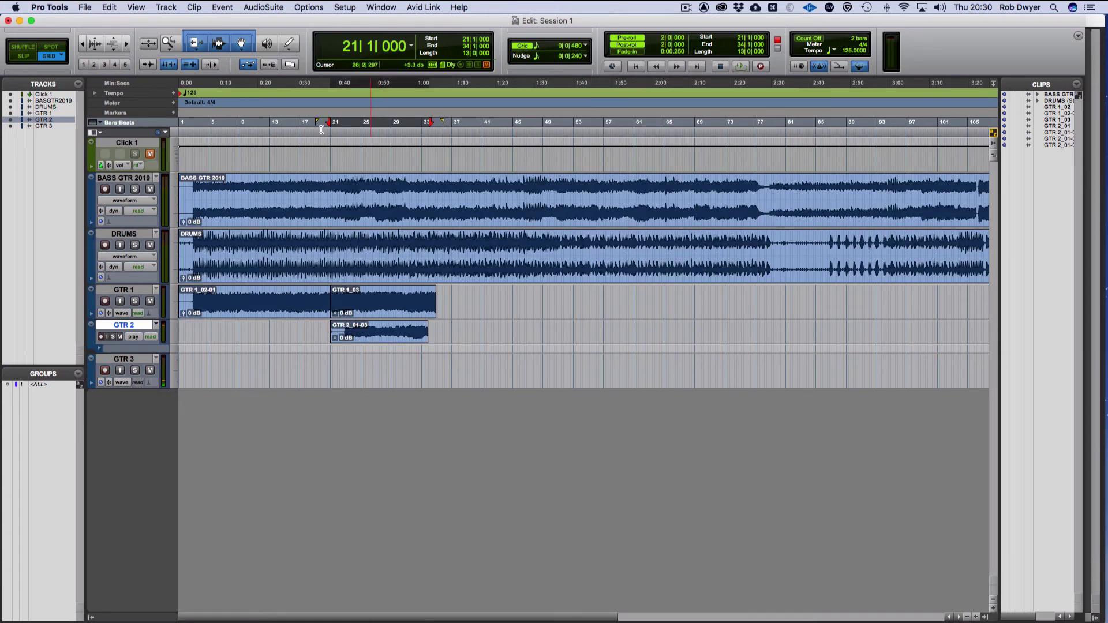
key("Return")
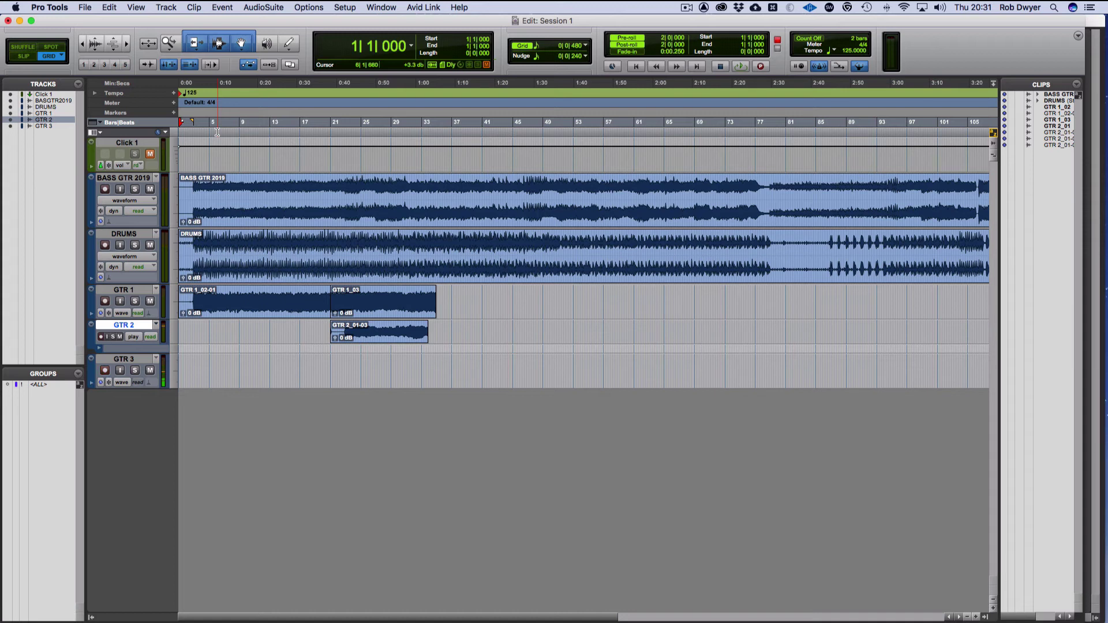
key("space")
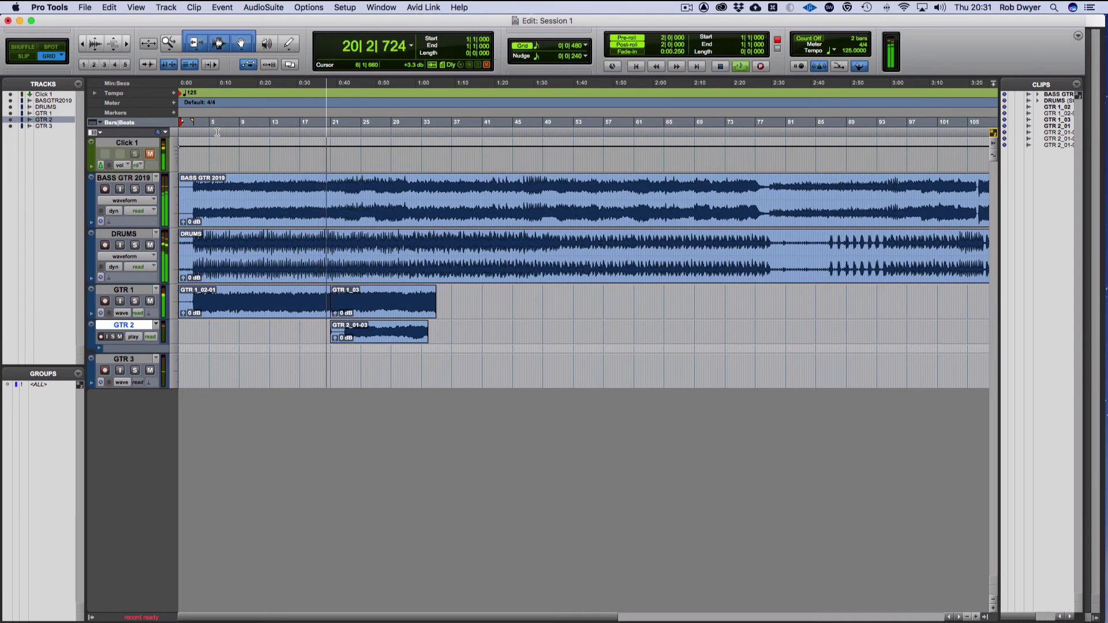
key("super+space")
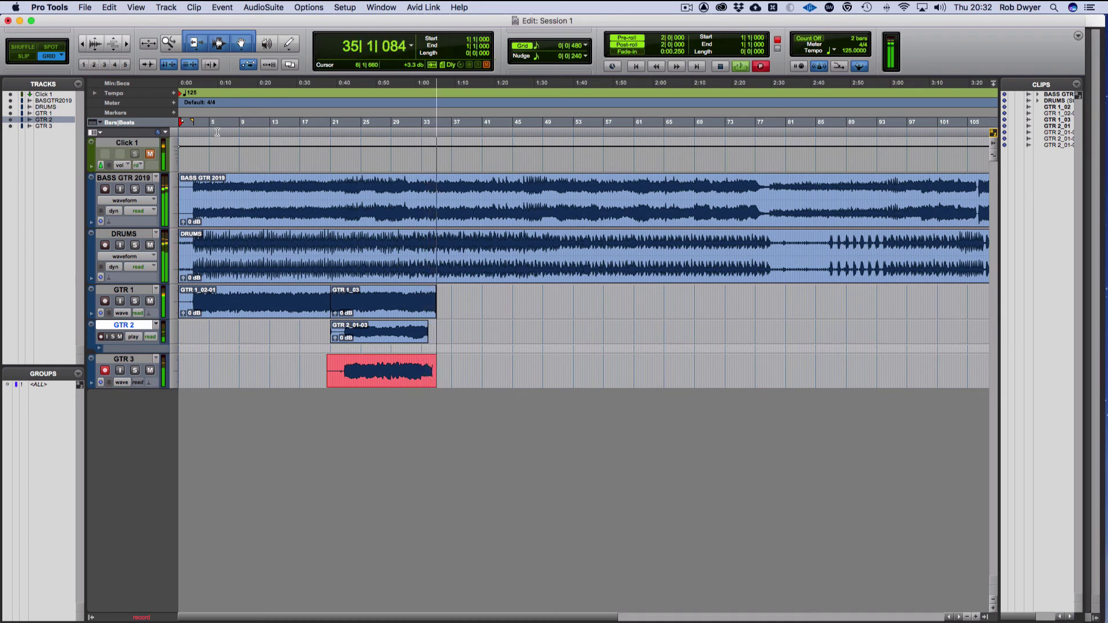
key("space")
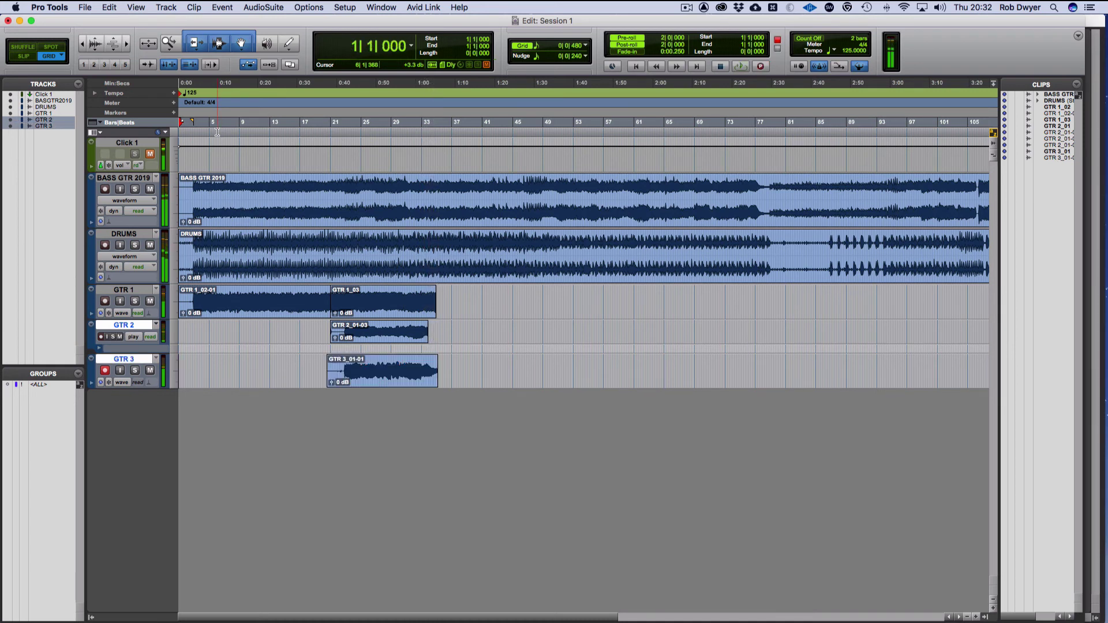
left_click(105, 374)
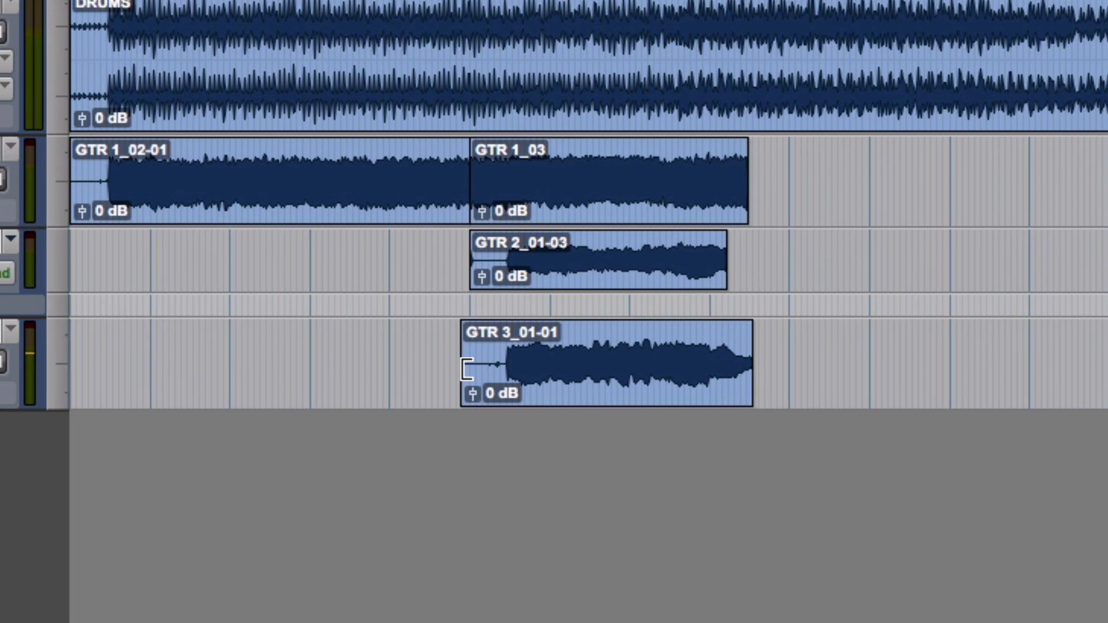
Extend the start of the recorded GTR 3 clip back to bar 1 to restore the audio before the punch-in
left_click(467, 368)
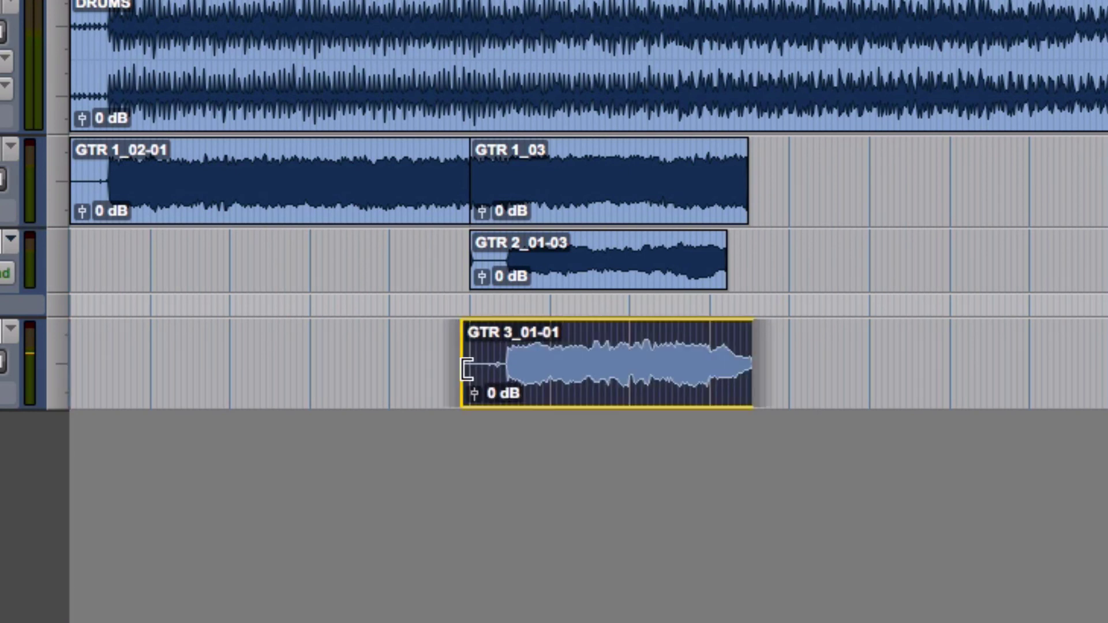
left_click_drag(466, 368, 468, 366)
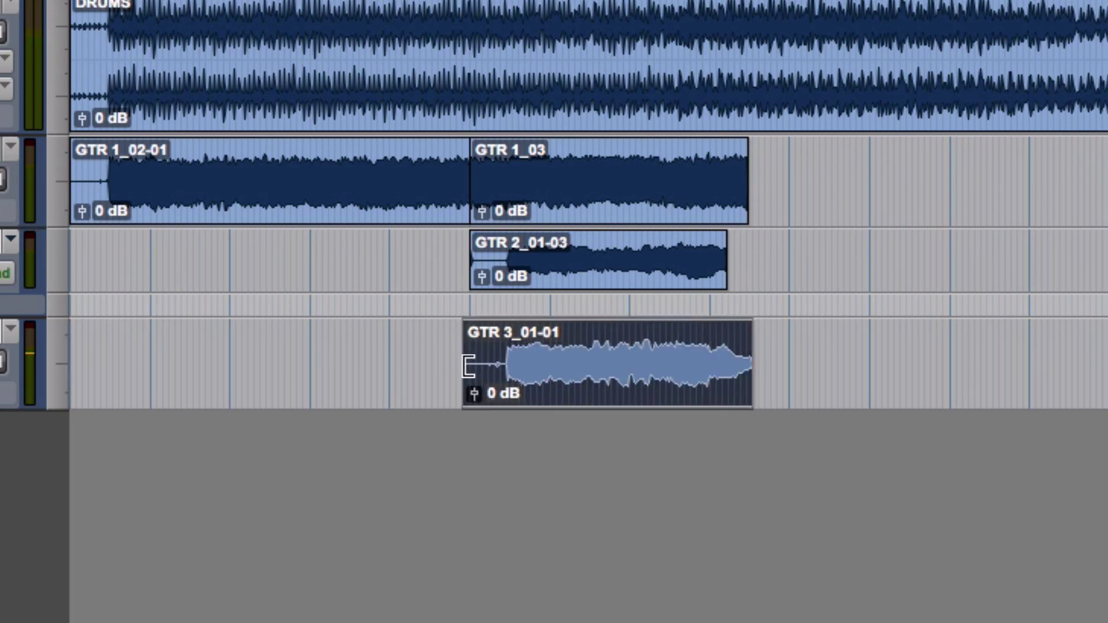
left_click(468, 366)
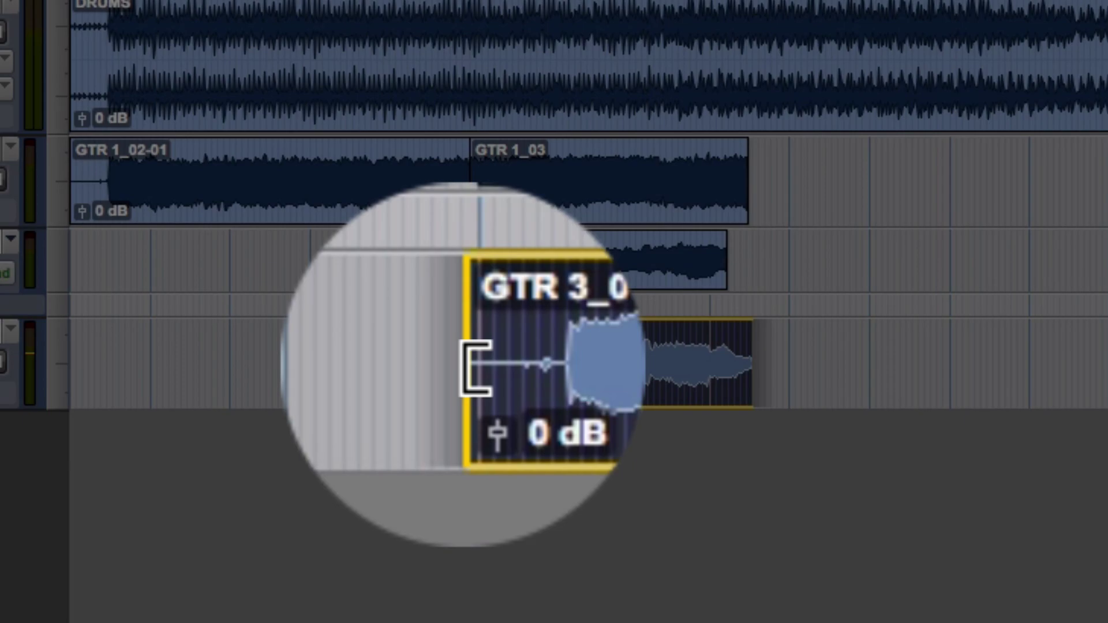
left_click_drag(465, 366, 53, 359)
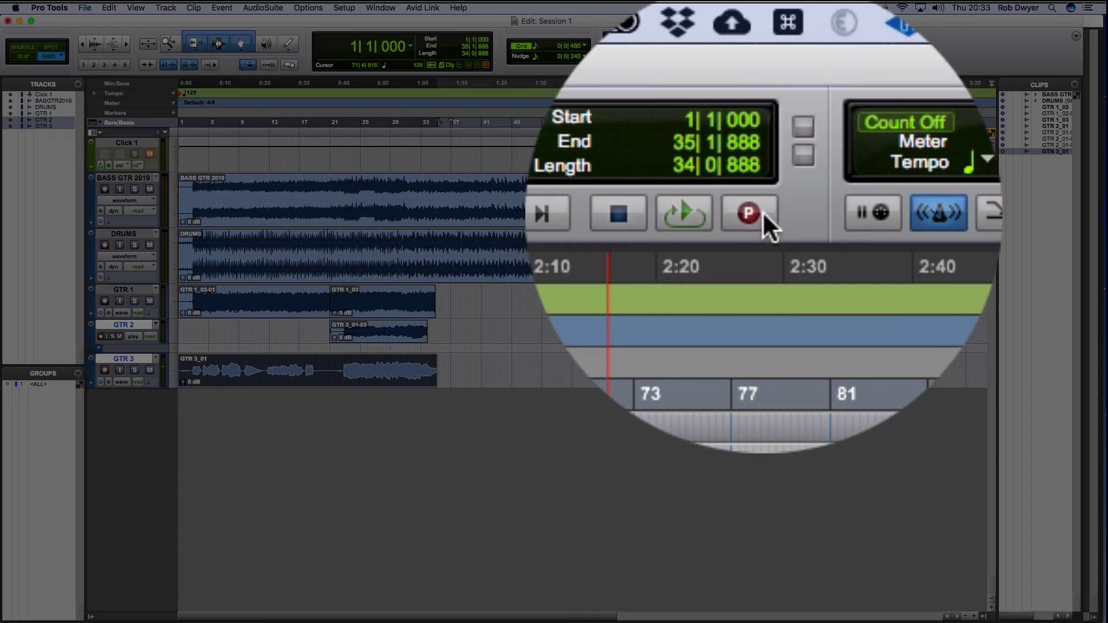
Review the available record modes and the Record options in the Operation preferences, keeping QuickPunch selected
right_click(763, 213)
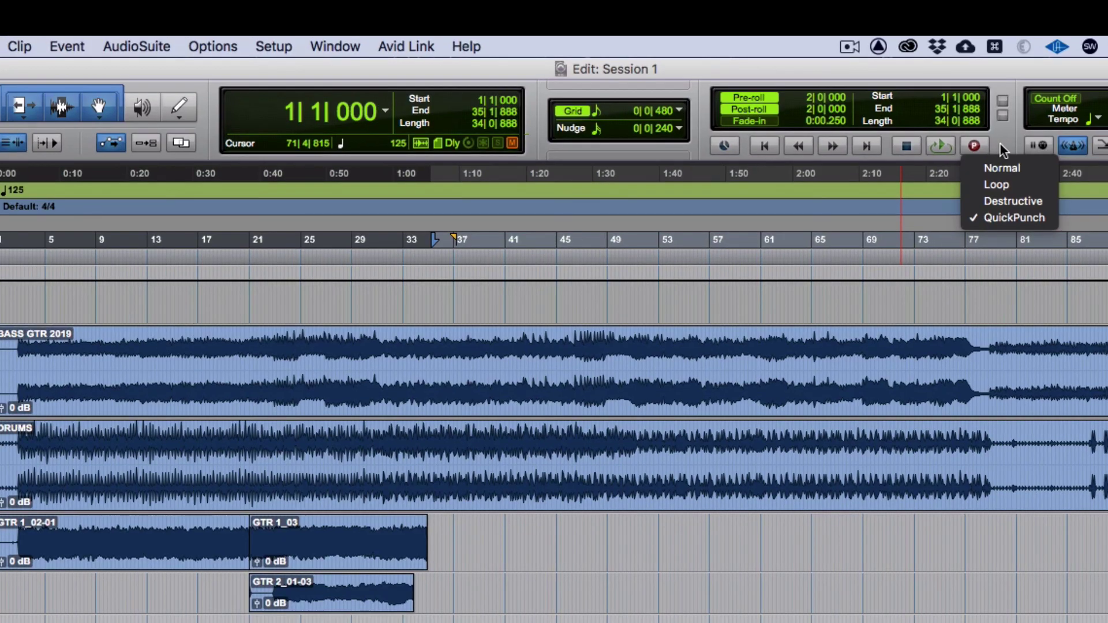
left_click(772, 65)
left_click(222, 45)
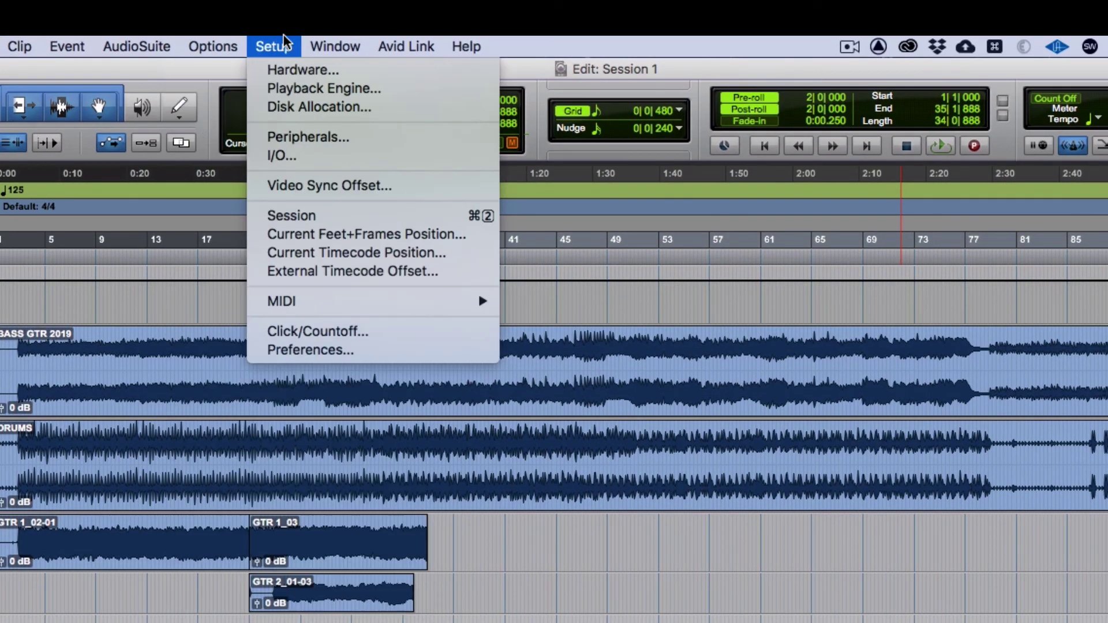
left_click(333, 353)
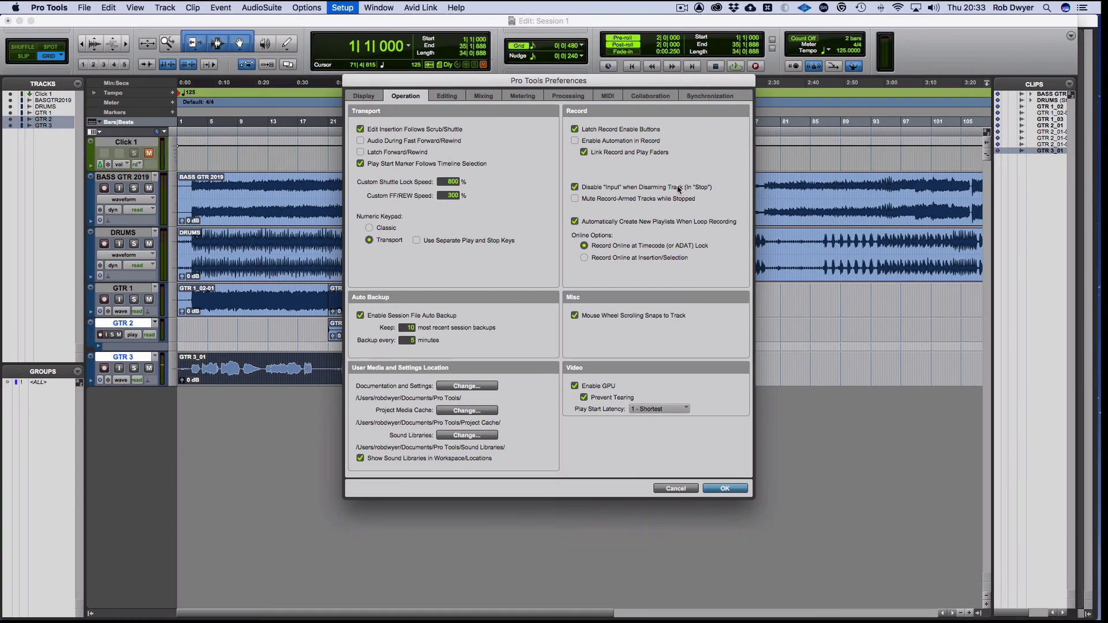
key("Return")
right_click(755, 66)
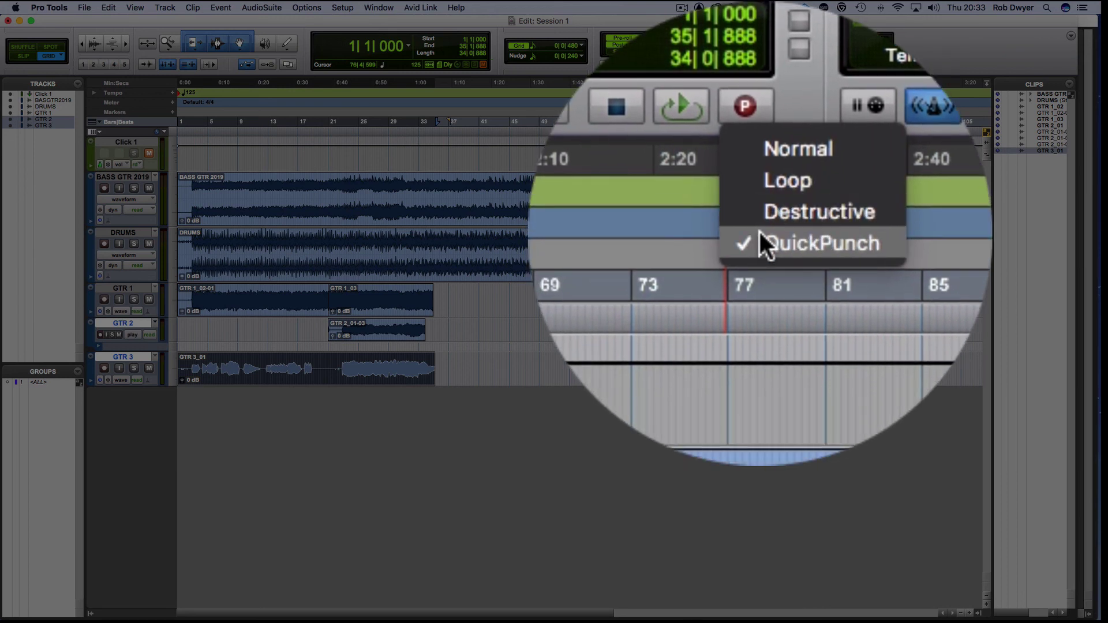
left_click(676, 156)
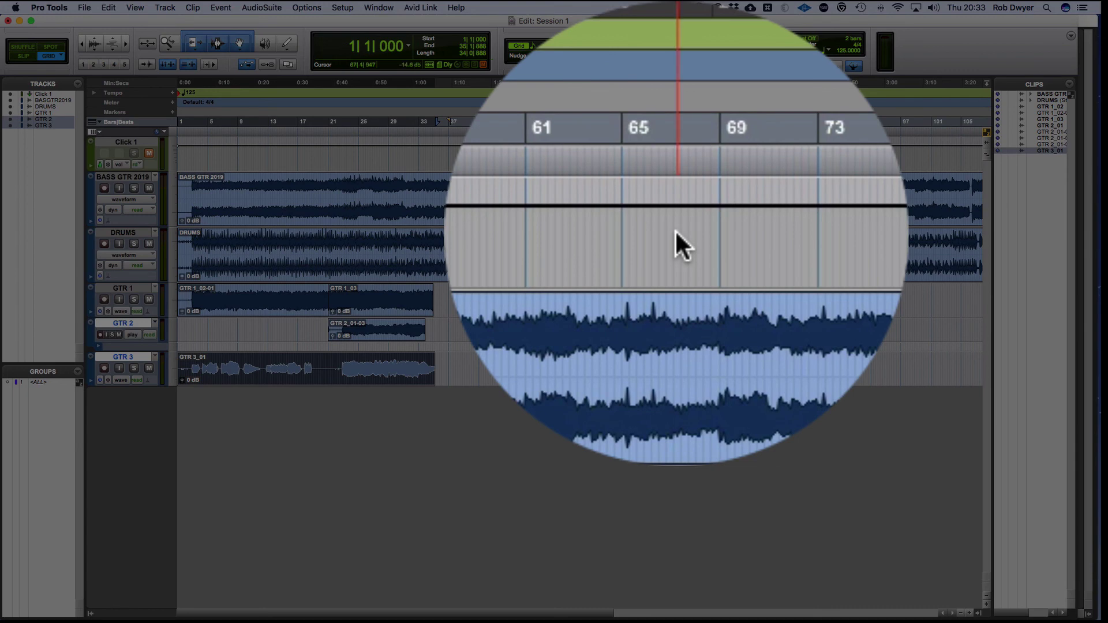